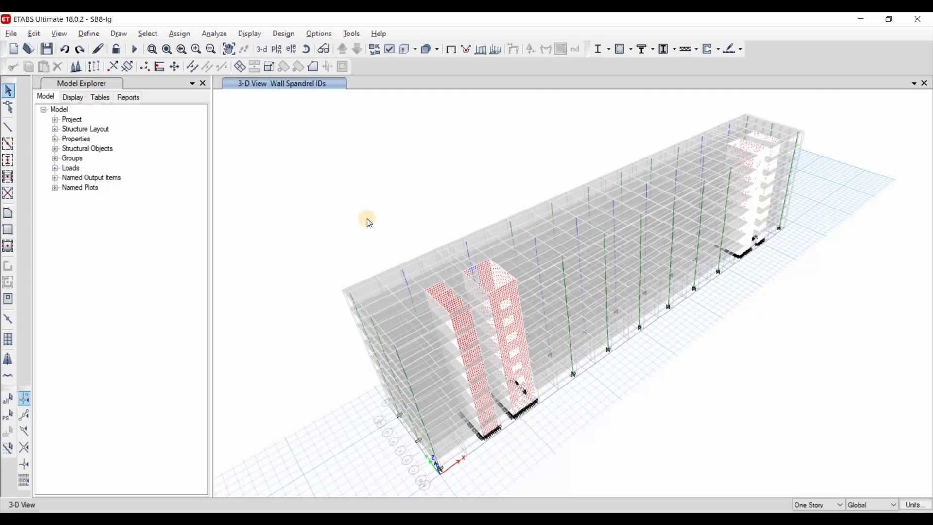
# - Show the Story8 plan view and look at the core walls around grids 4 to 9
pyautogui.click(277, 52)
pyautogui.click(411, 411)
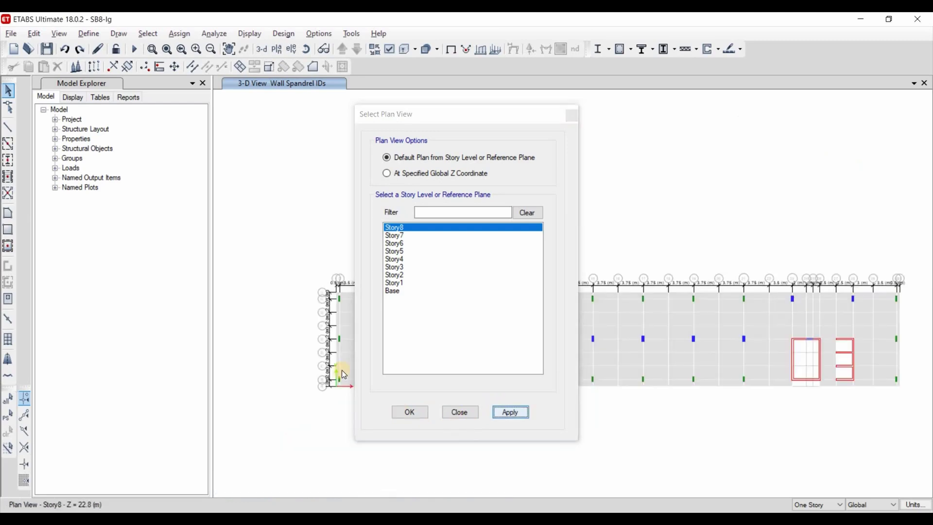
pyautogui.scroll(3, 350, 376)
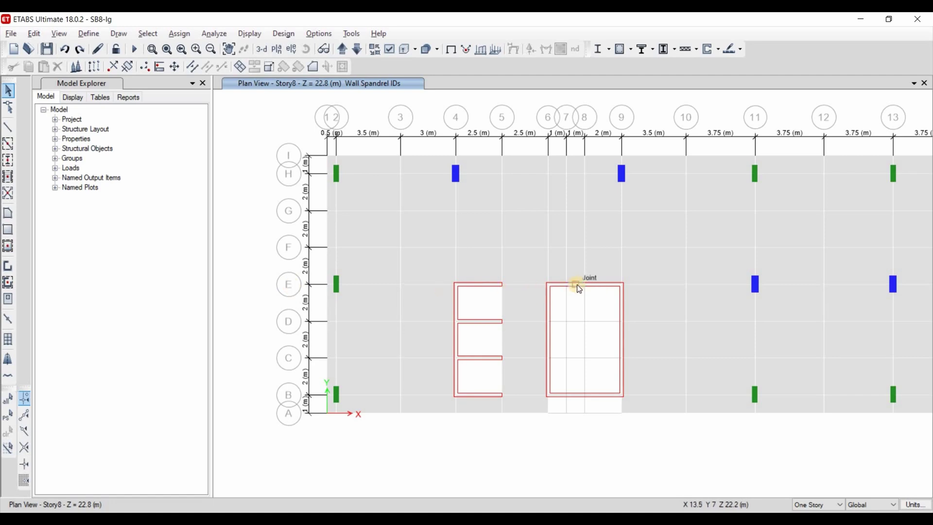
# - Open the elevation view along grid line G2-E
pyautogui.click(291, 49)
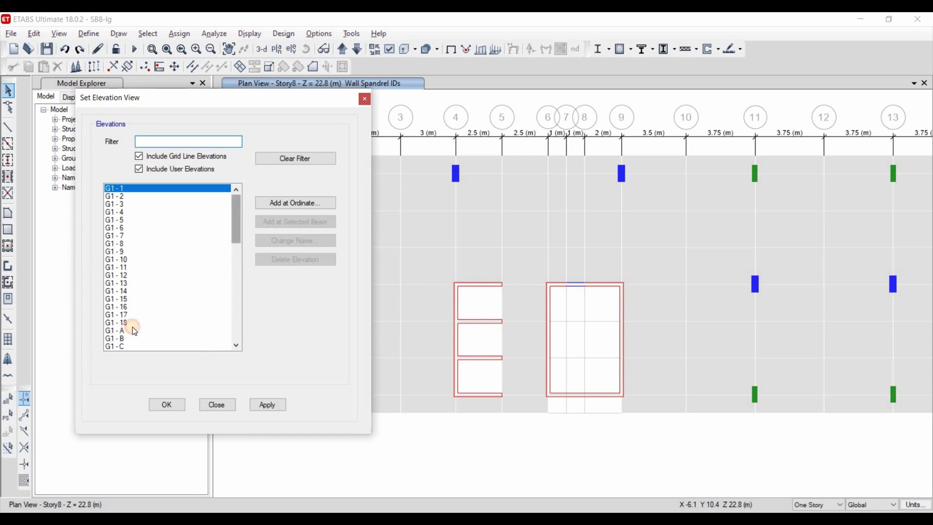
pyautogui.scroll(-20, 129, 316)
pyautogui.click(121, 314)
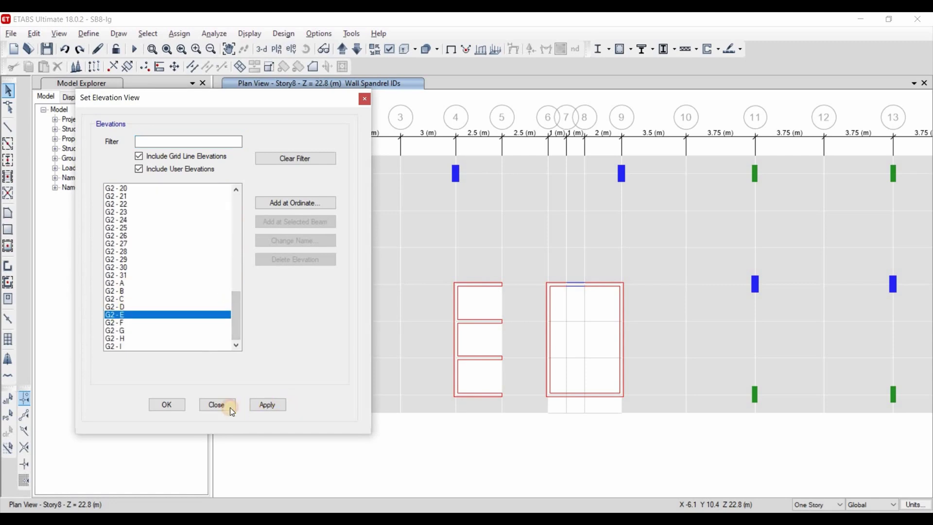
pyautogui.click(268, 405)
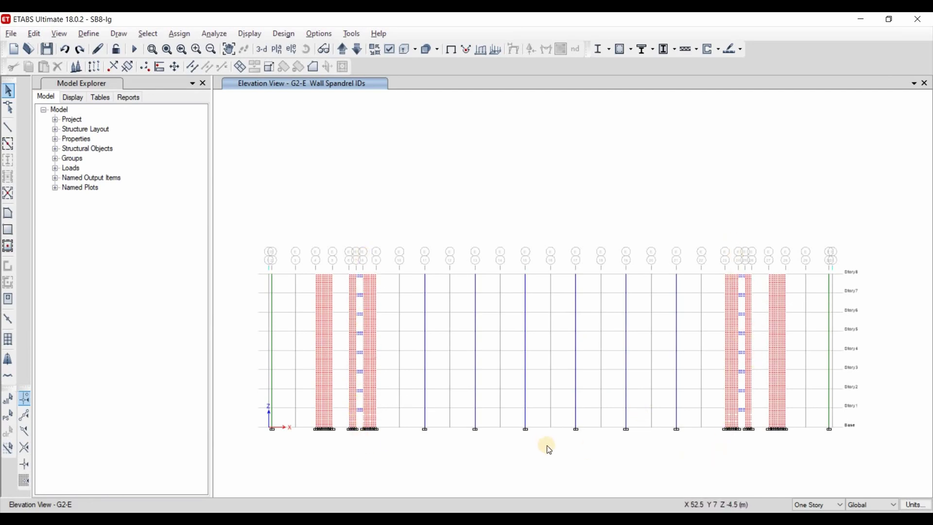
# - Review the list of defined spandrel labels without changing it
pyautogui.click(90, 34)
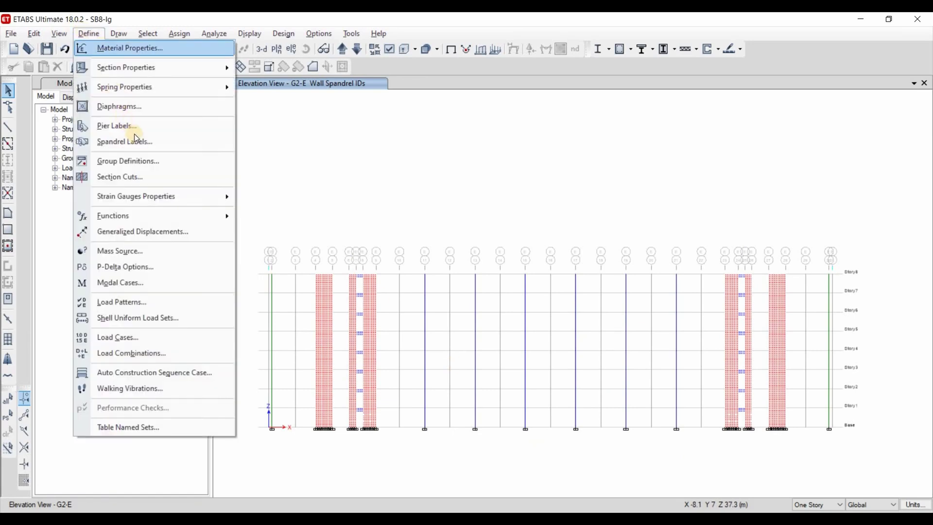
pyautogui.press('Return')
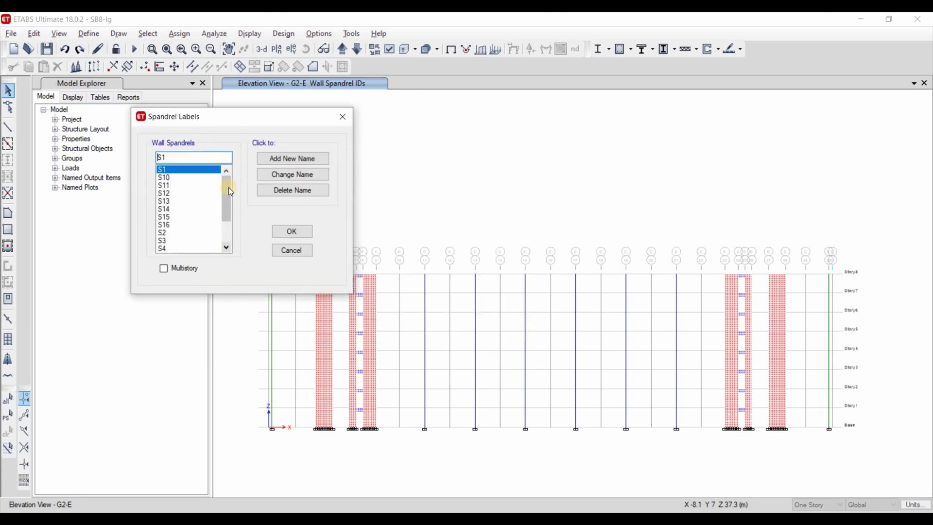
pyautogui.scroll(-2, 274, 255)
pyautogui.click(342, 117)
# - Assign spandrel label S1 to the Story1 coupling beam shells between grids 7 and 8 in elevation G2-E
pyautogui.click(152, 49)
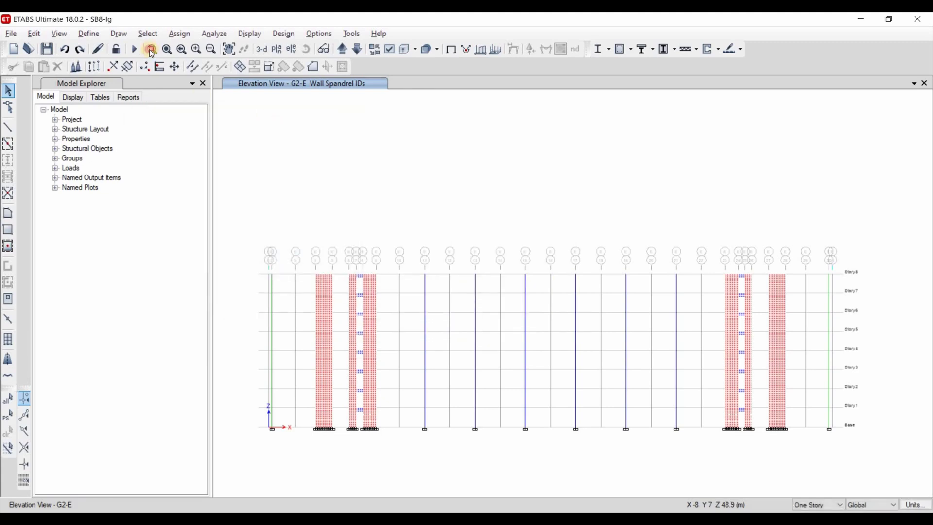
pyautogui.moveTo(344, 396); pyautogui.dragTo(409, 442)
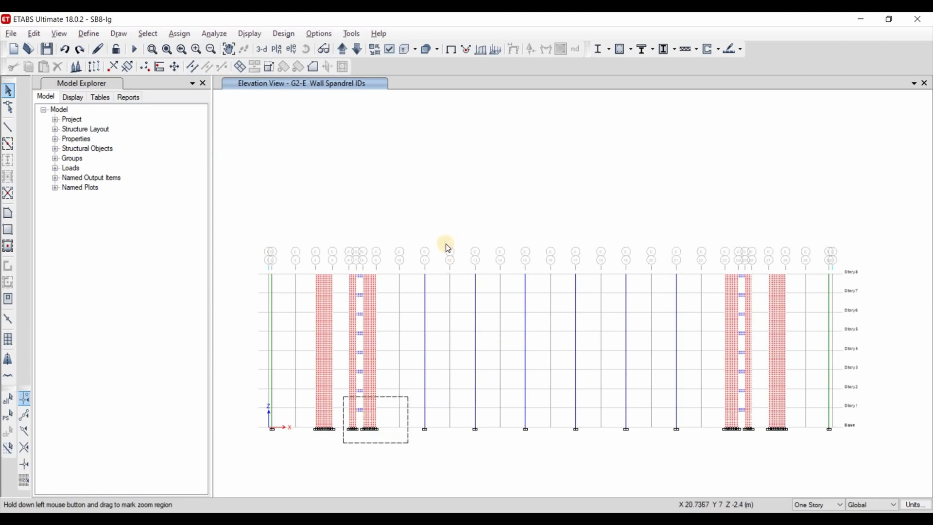
pyautogui.click(439, 207)
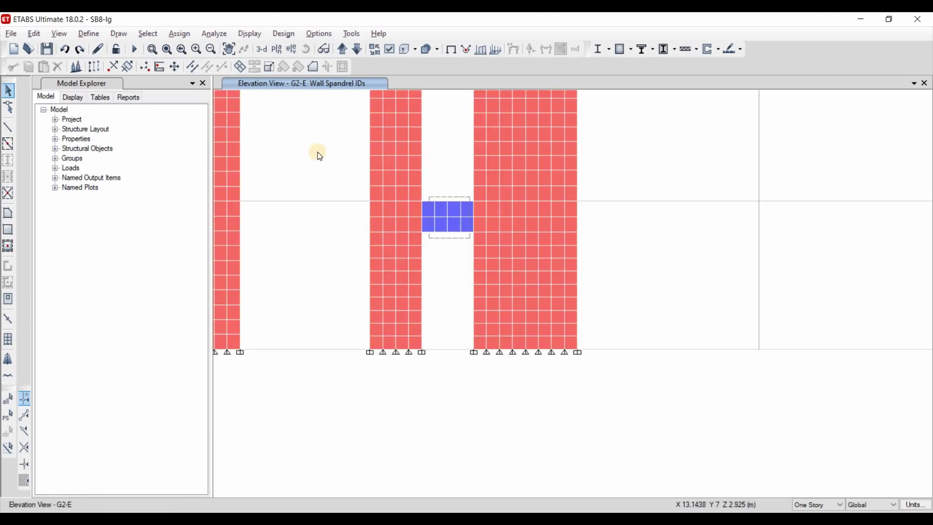
pyautogui.click(185, 33)
pyautogui.moveTo(220, 80)
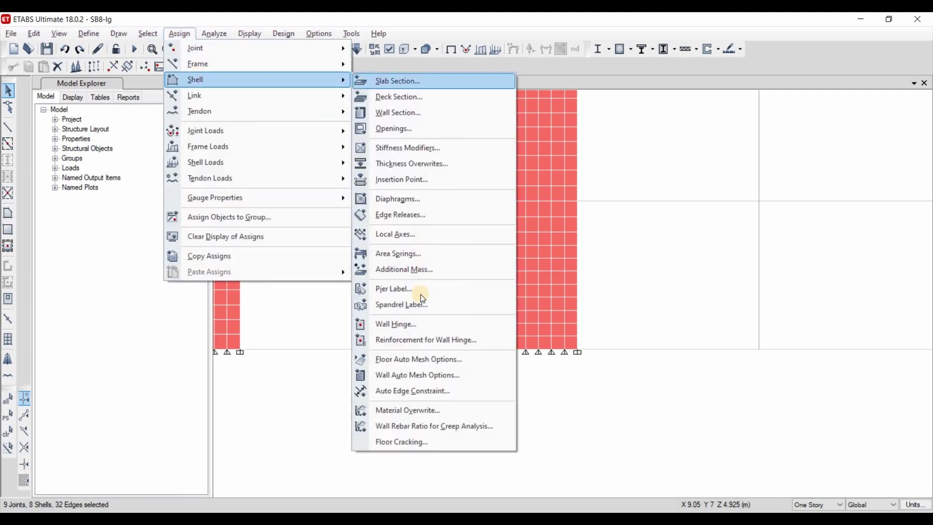
pyautogui.click(402, 305)
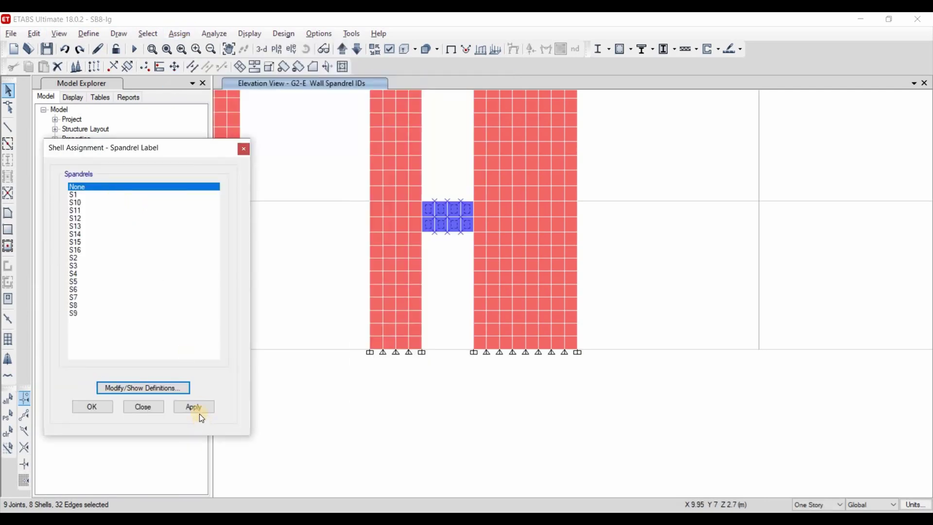
pyautogui.click(115, 195)
pyautogui.click(194, 407)
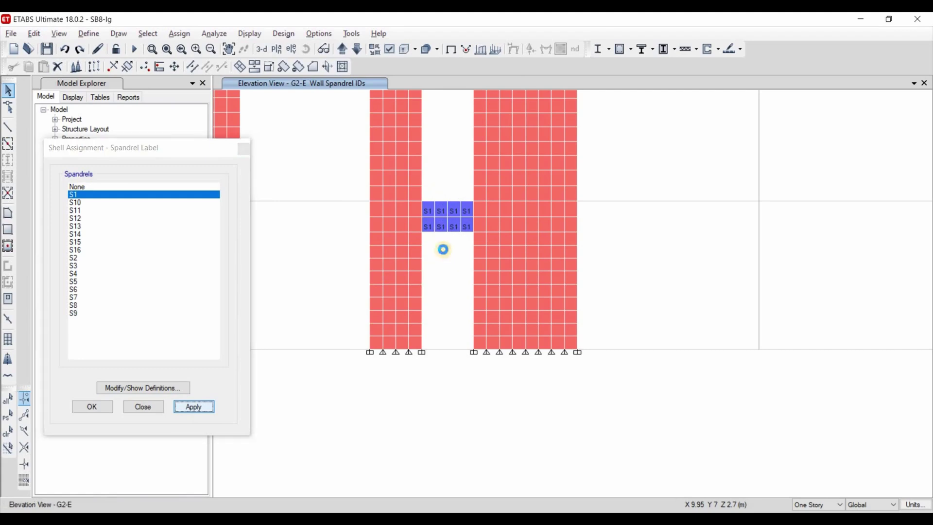
# - Assign spandrel label S2 to the Story2 coupling beam shells between grids 7 and 8
pyautogui.moveTo(464, 210); pyautogui.dragTo(424, 169)
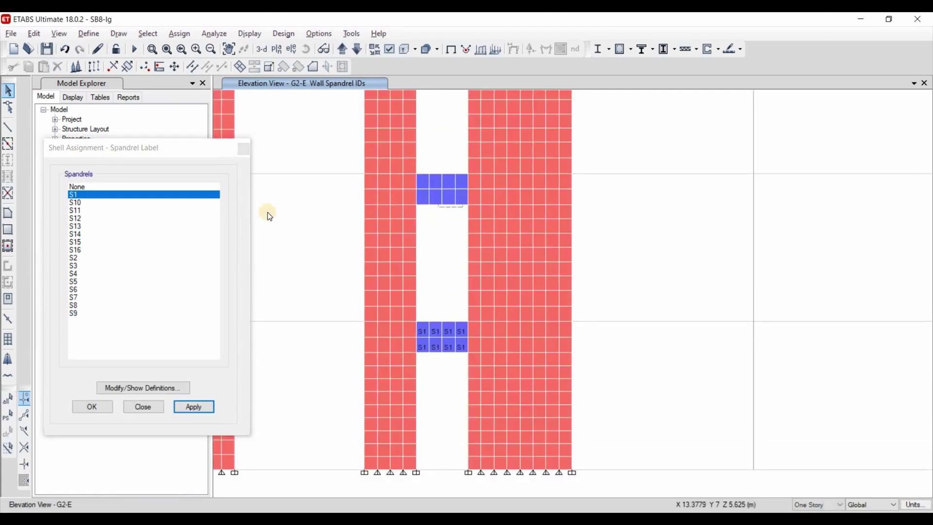
pyautogui.click(209, 426)
pyautogui.press('s')
pyautogui.press('2')
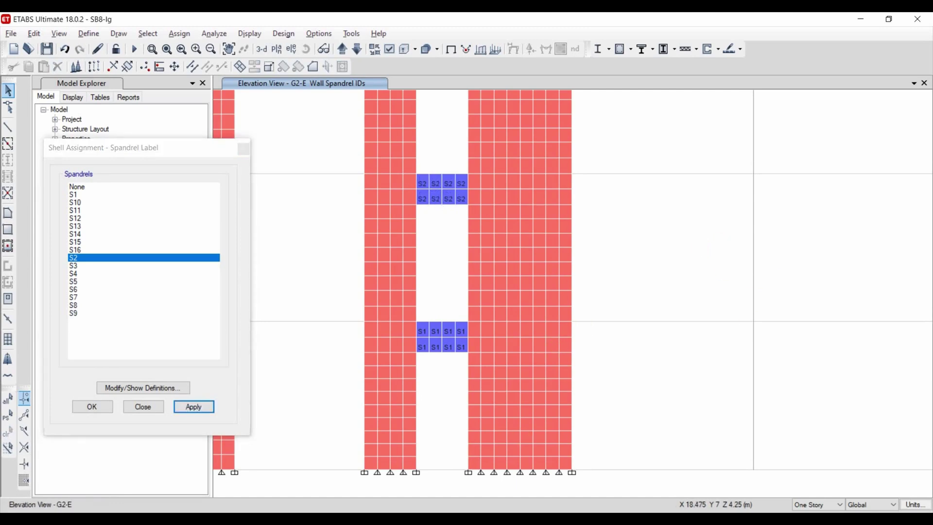
pyautogui.hotkey('alt', 'Tab')
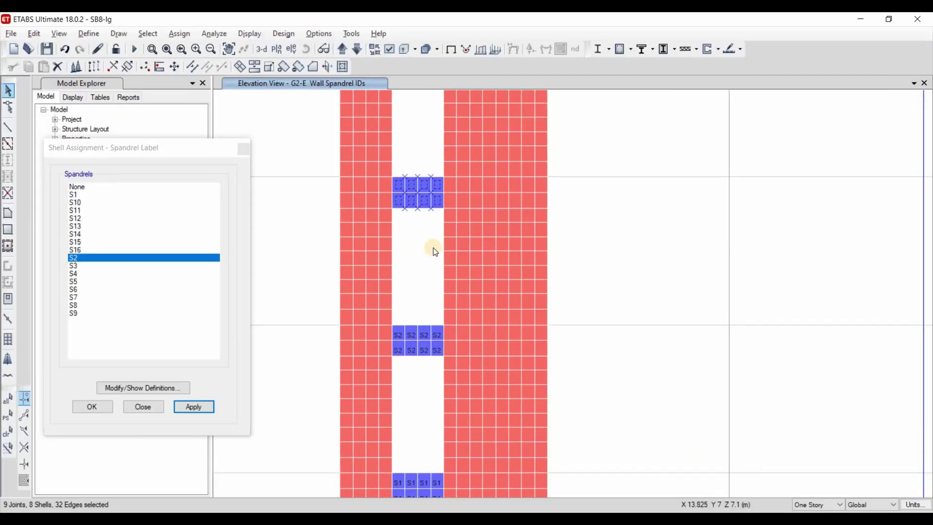
# - Assign spandrel label S3 to the Story3 coupling beam shells and finish the spandrel label assignment
pyautogui.click(78, 265)
pyautogui.press('Return')
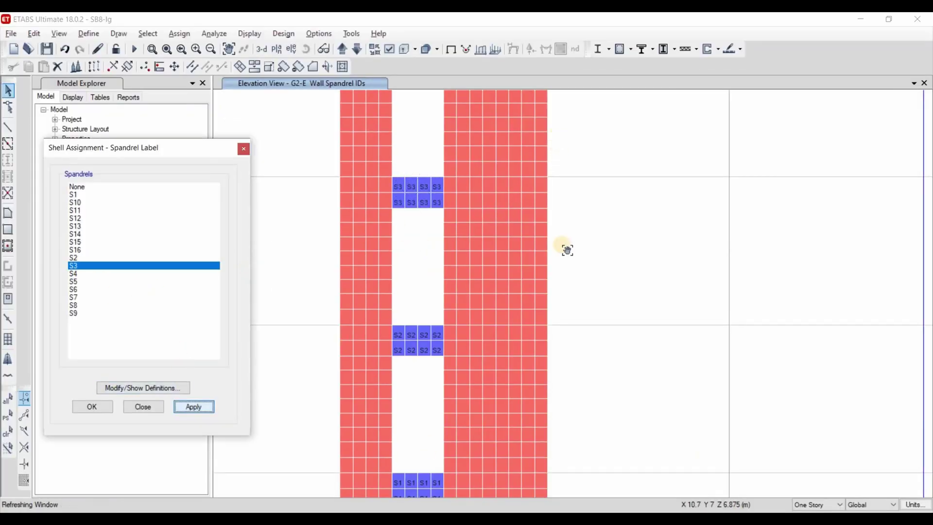
pyautogui.moveTo(438, 248); pyautogui.dragTo(396, 200)
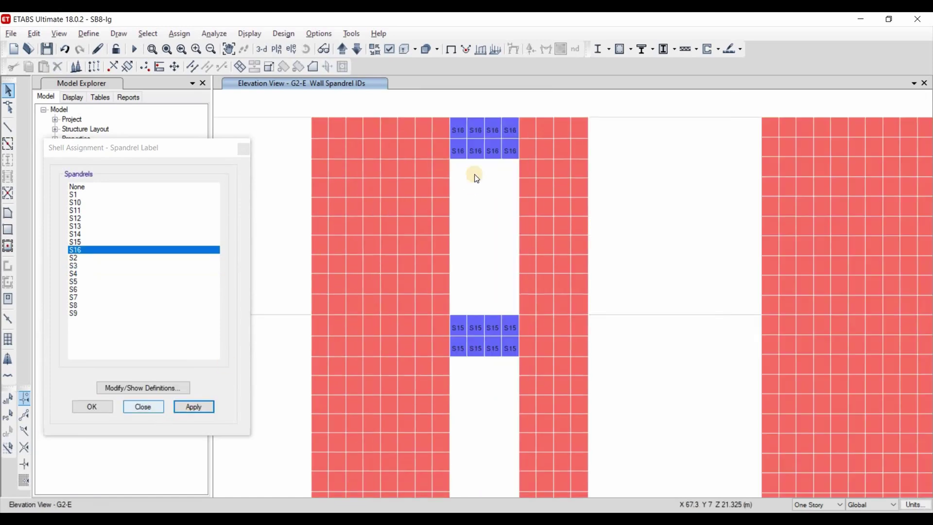
pyautogui.press('Escape')
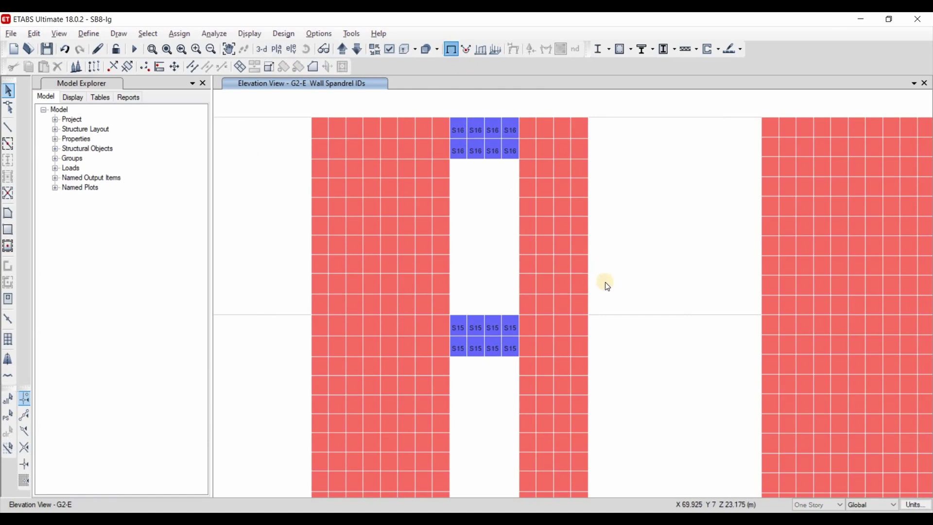
# - Examine the spandrel labels on the coupling beams between grids 7 and 8 up to Story8
pyautogui.click(170, 49)
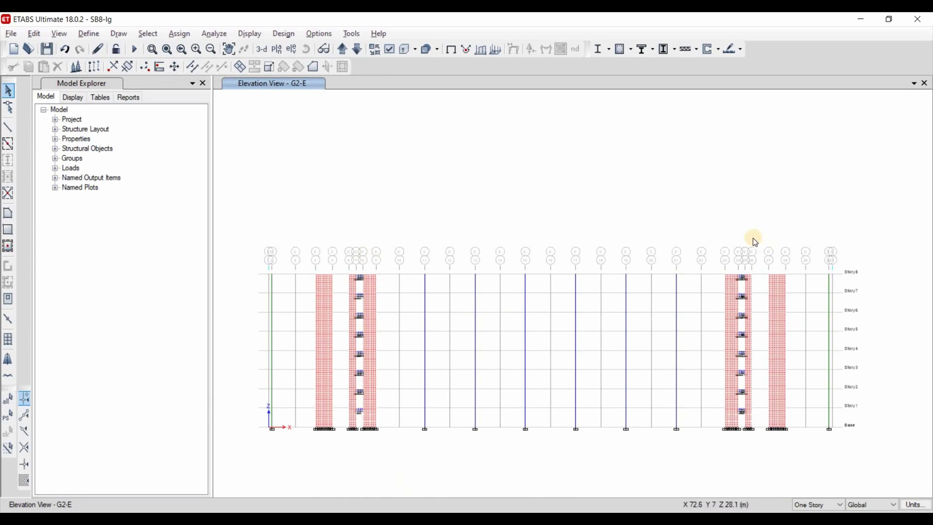
pyautogui.scroll(3, 355, 359)
pyautogui.scroll(-3, 343, 191)
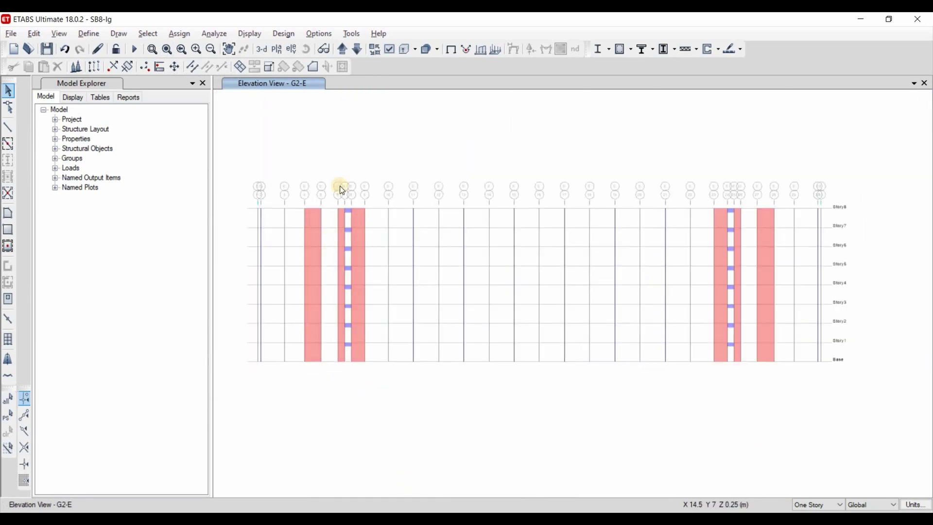
pyautogui.scroll(3, 356, 313)
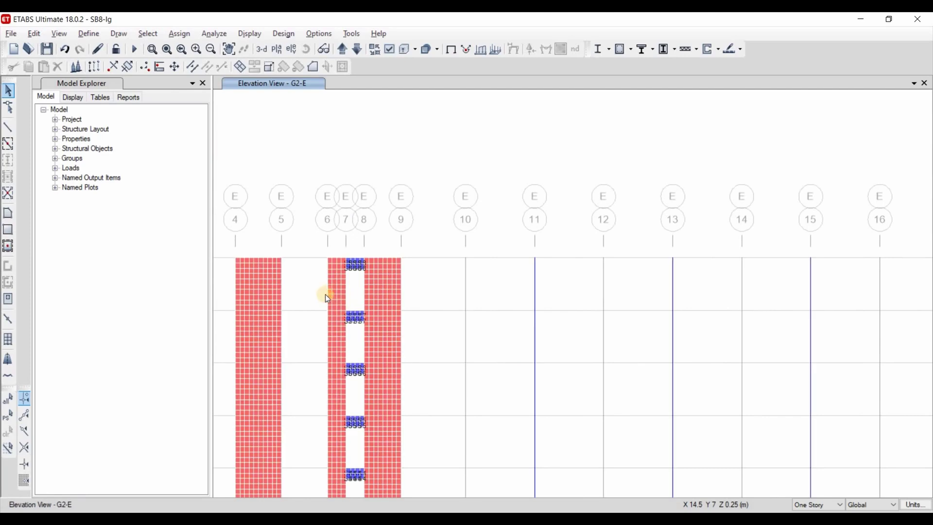
pyautogui.scroll(2, 325, 293)
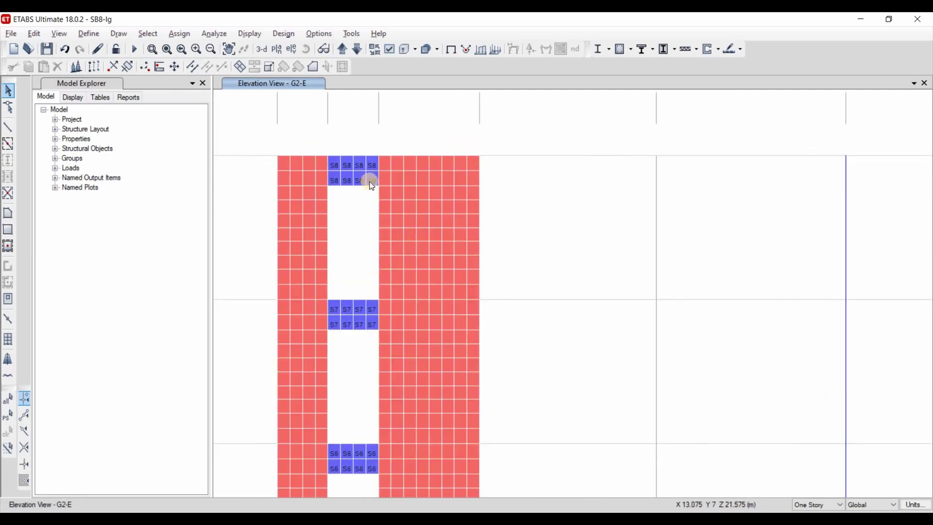
# - Inspect the core's wall openings in the 3-D view and open the elevation view along G2-B
pyautogui.click(261, 49)
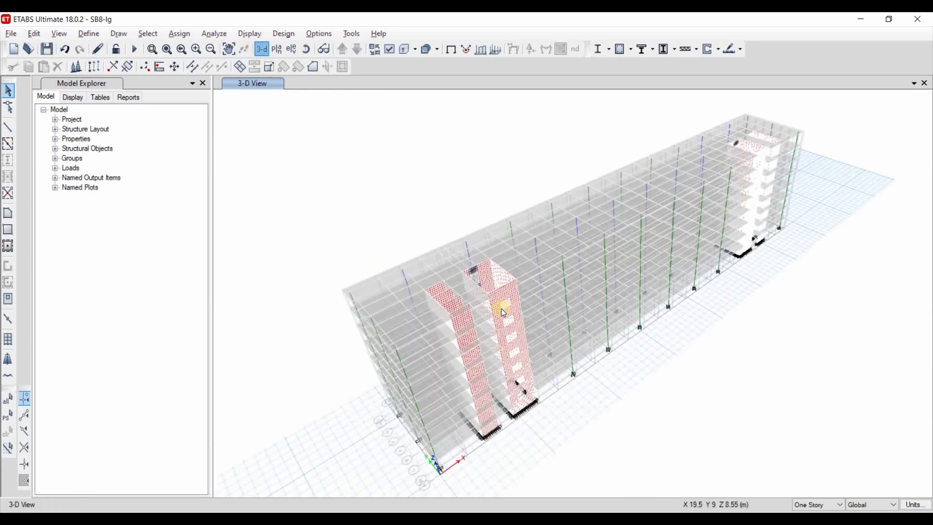
pyautogui.scroll(5, 522, 333)
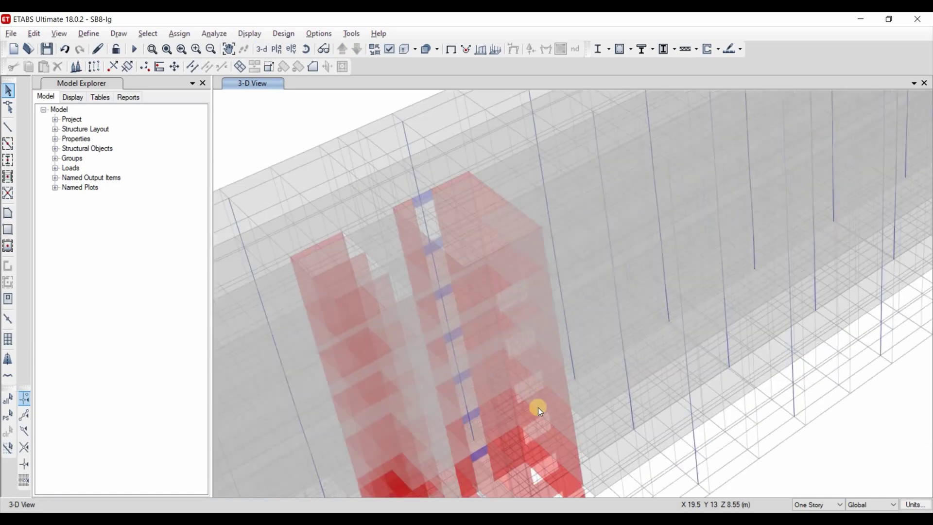
pyautogui.click(292, 49)
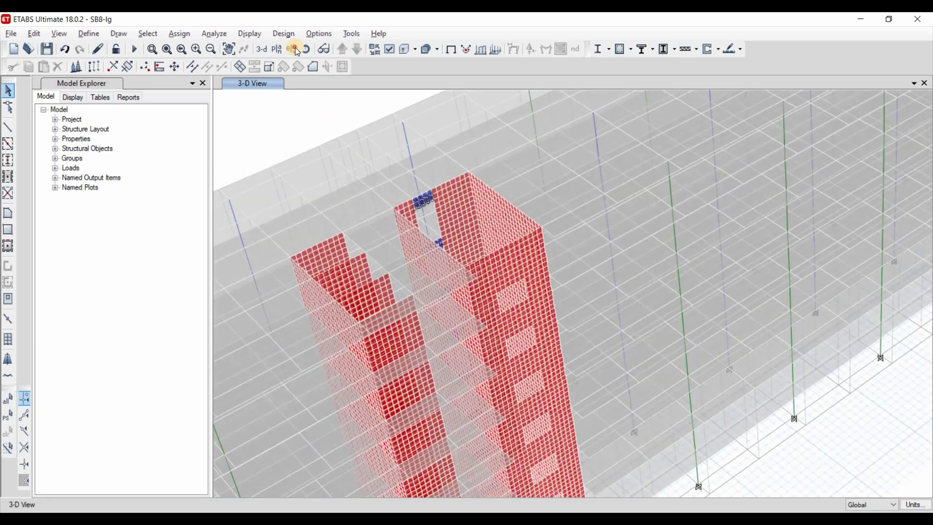
pyautogui.scroll(-10, 136, 288)
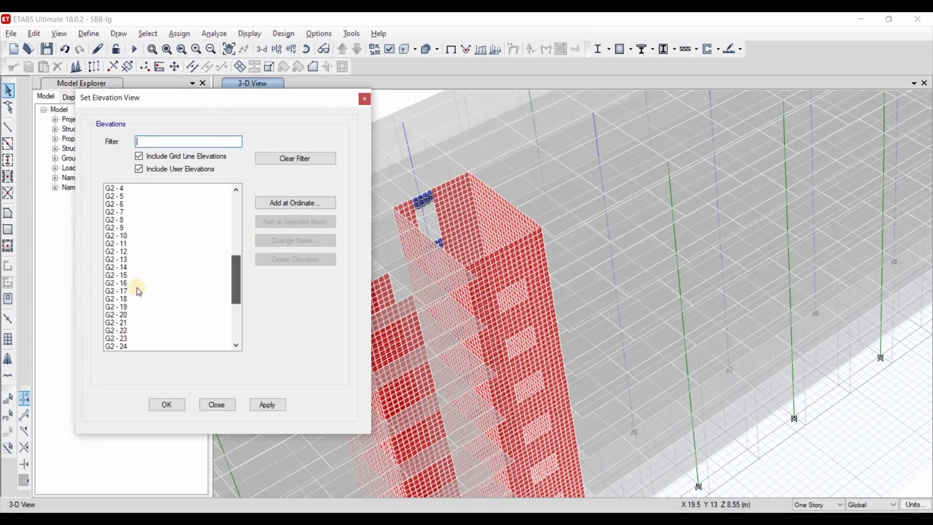
pyautogui.click(119, 291)
pyautogui.click(267, 404)
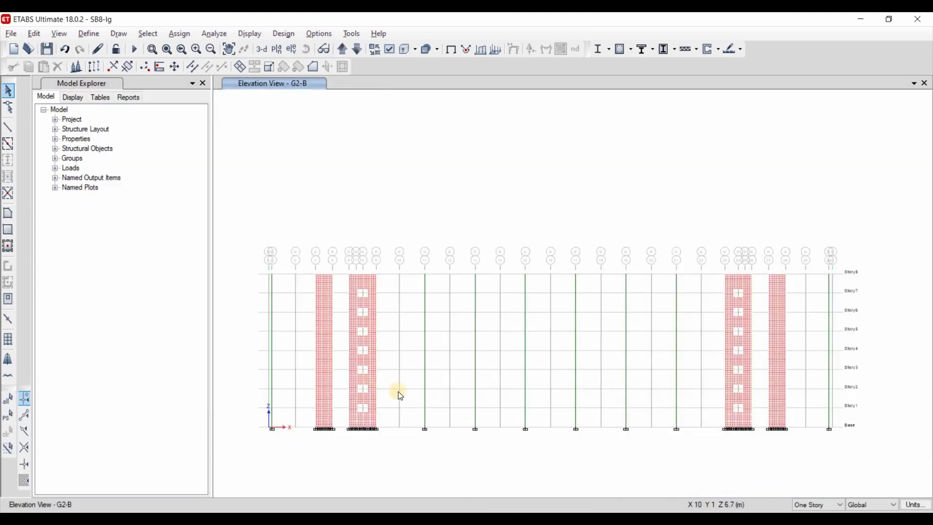
# - Select the wall shells between two stacked core openings in elevation G2-B and compare them with the coupling beams in elevation G2-E
pyautogui.scroll(5, 437, 390)
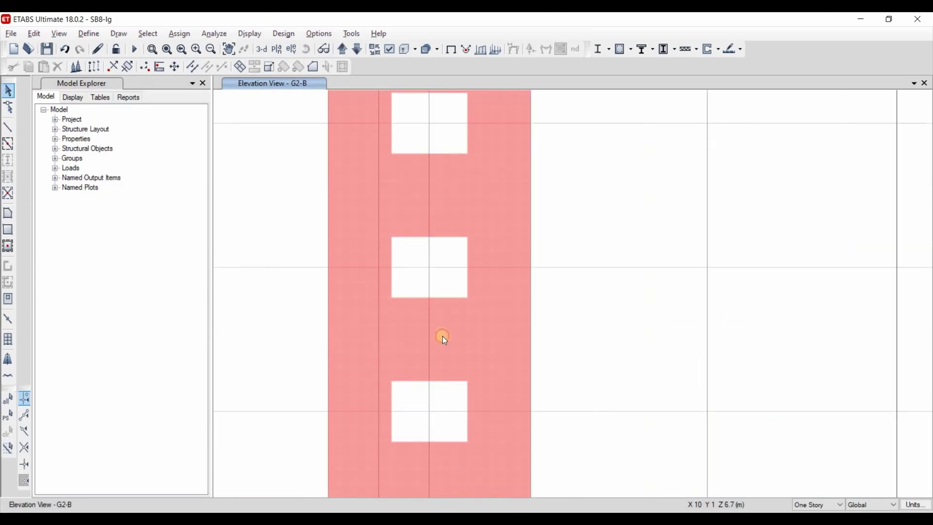
pyautogui.moveTo(467, 382); pyautogui.dragTo(406, 298)
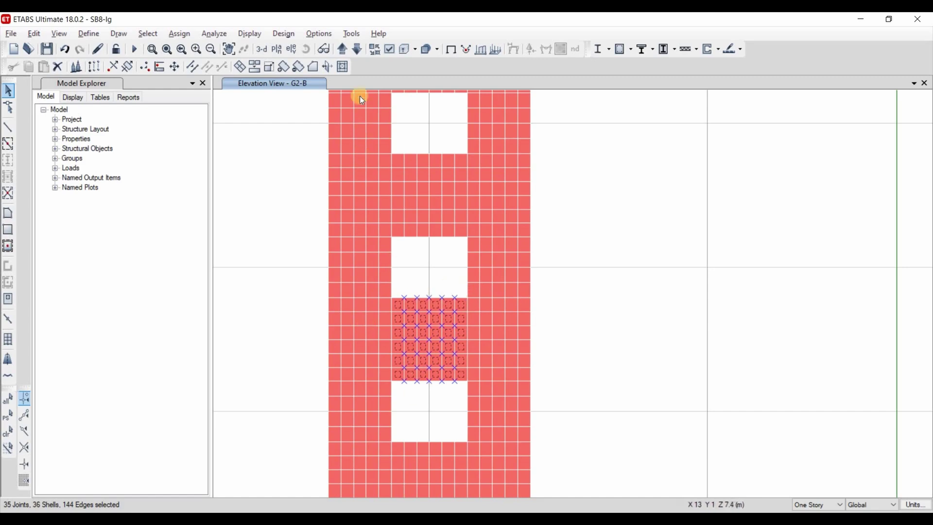
pyautogui.click(342, 50)
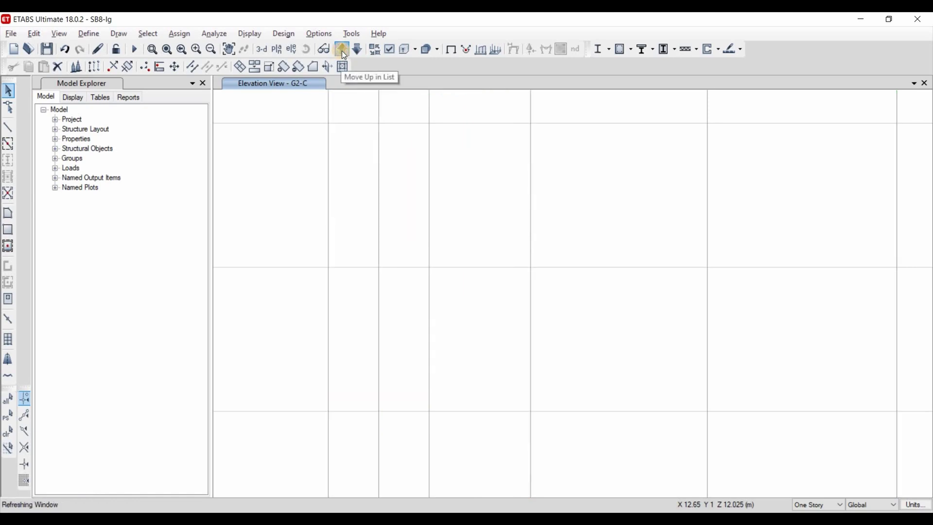
pyautogui.click(342, 50)
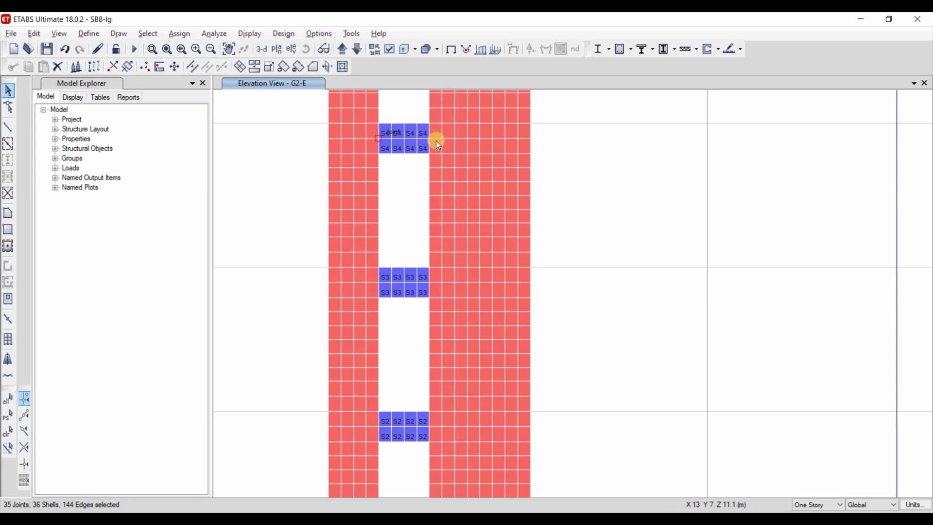
pyautogui.click(357, 50)
pyautogui.click(357, 49)
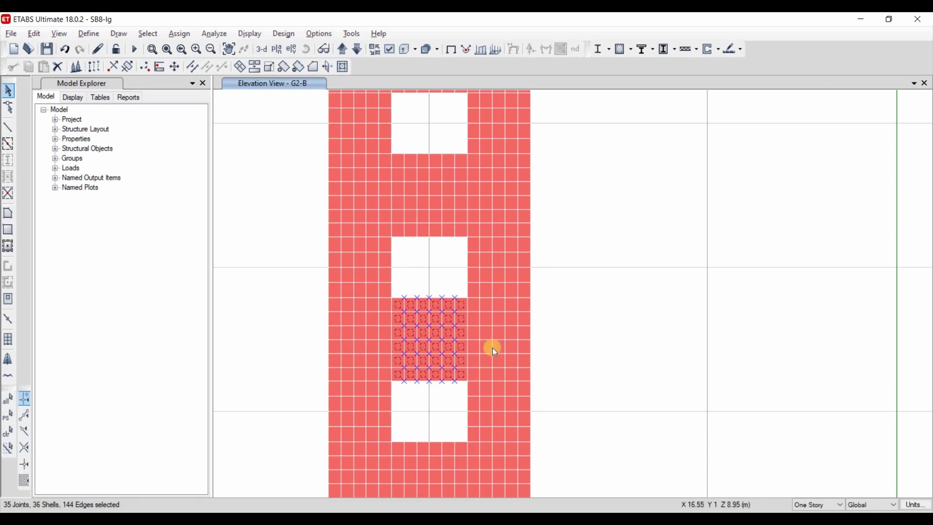
# - Define a new wall spandrel label MS1 with the Multistory option enabled
pyautogui.moveTo(592, 234); pyautogui.dragTo(658, 243, button='middle')
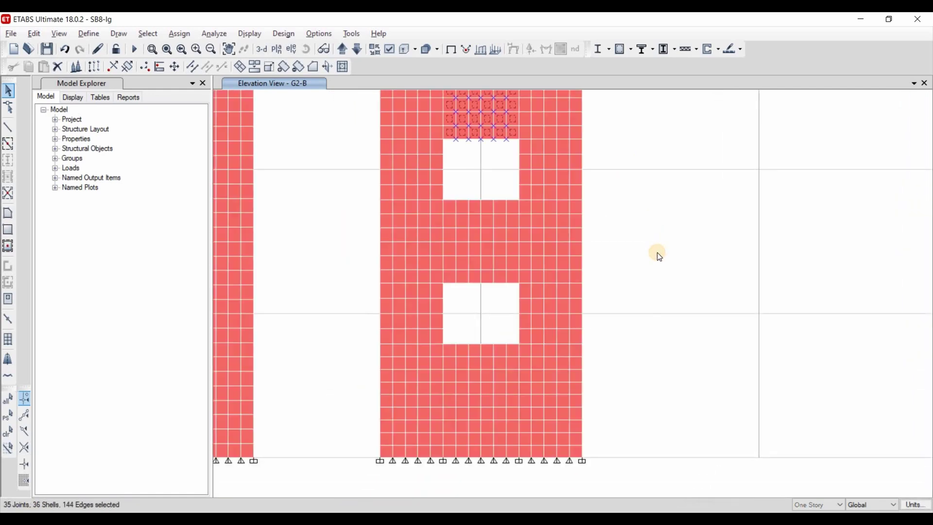
pyautogui.click(89, 34)
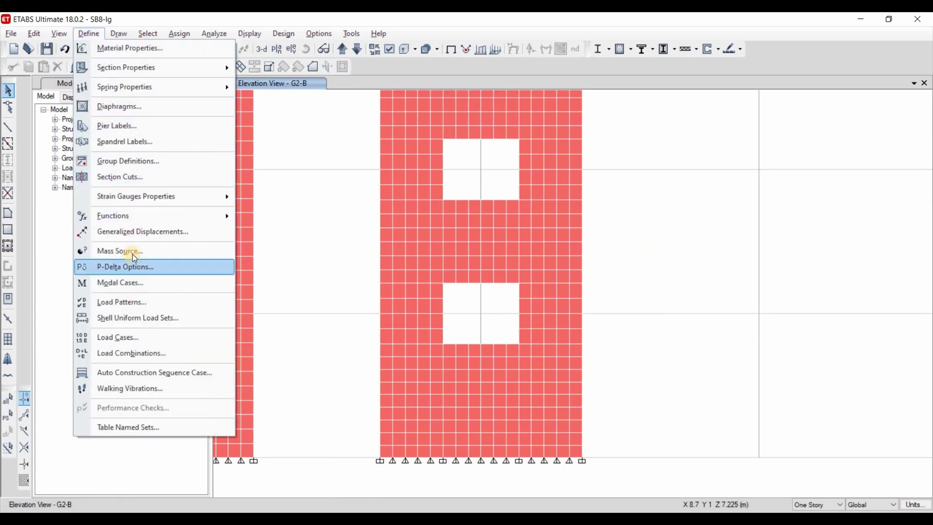
pyautogui.click(139, 140)
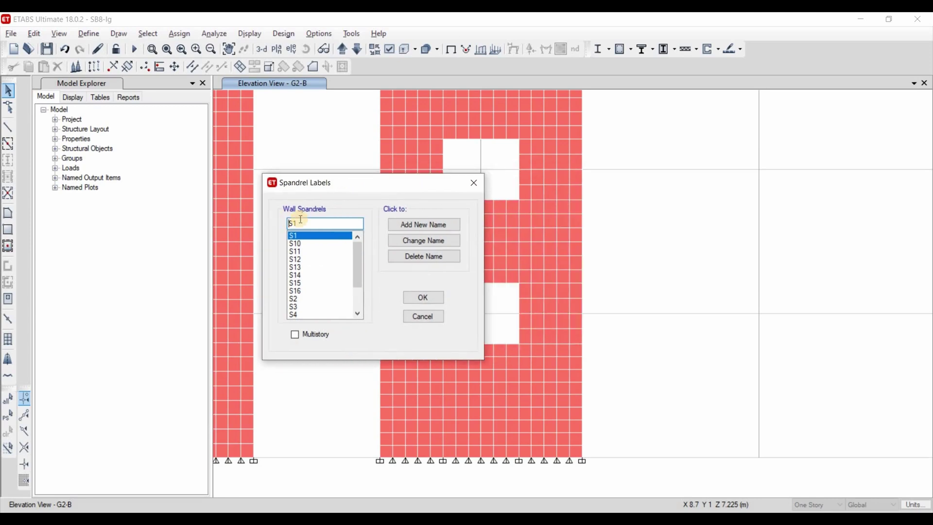
pyautogui.write('M')
pyautogui.click(409, 226)
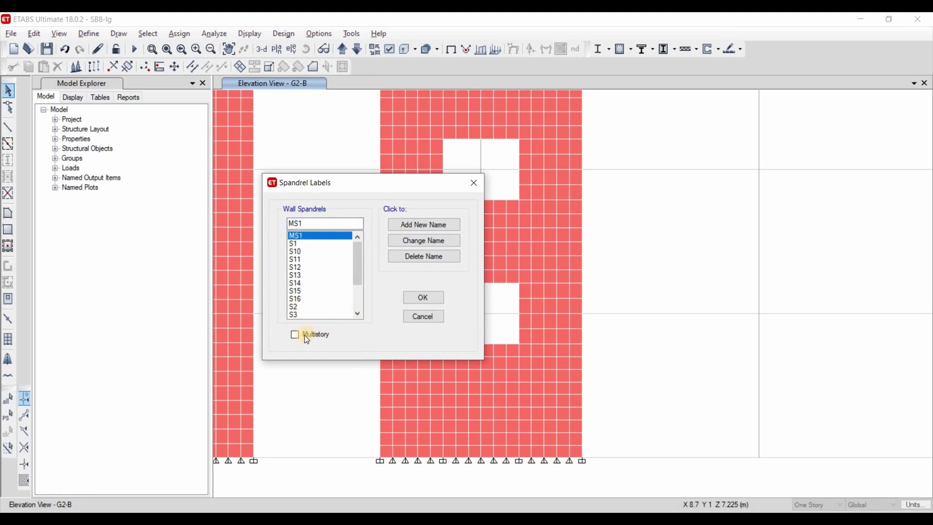
pyautogui.click(381, 334)
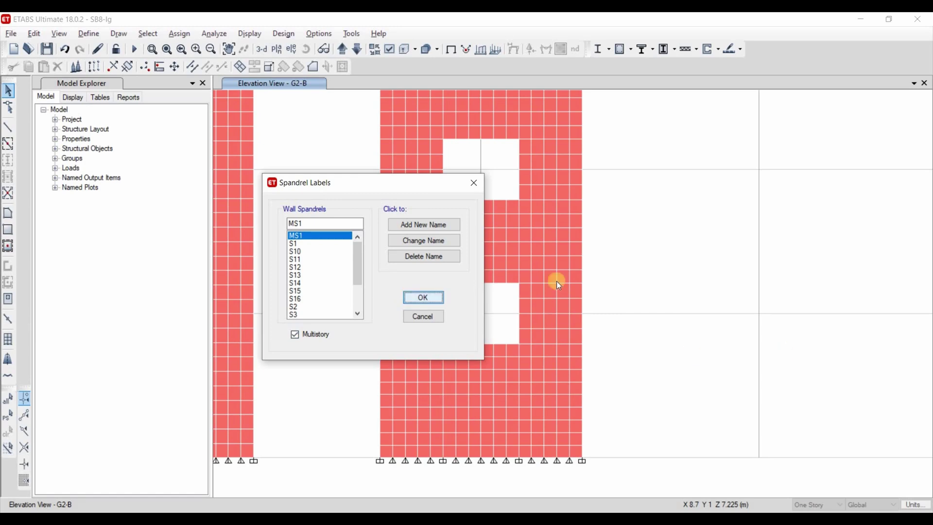
pyautogui.press('Return')
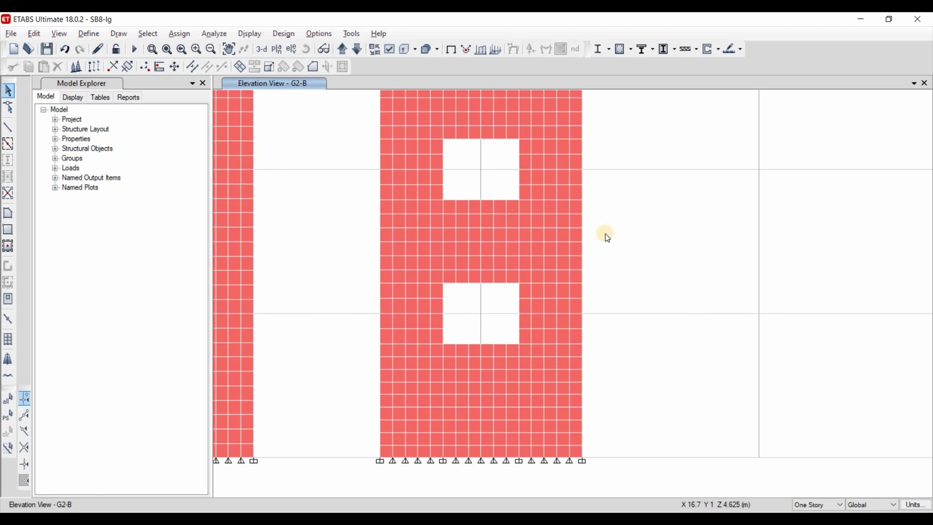
# - Review the wall spandrel label definitions, comparing multistory label MS1 with the S-series labels, and close them without changes
pyautogui.click(89, 34)
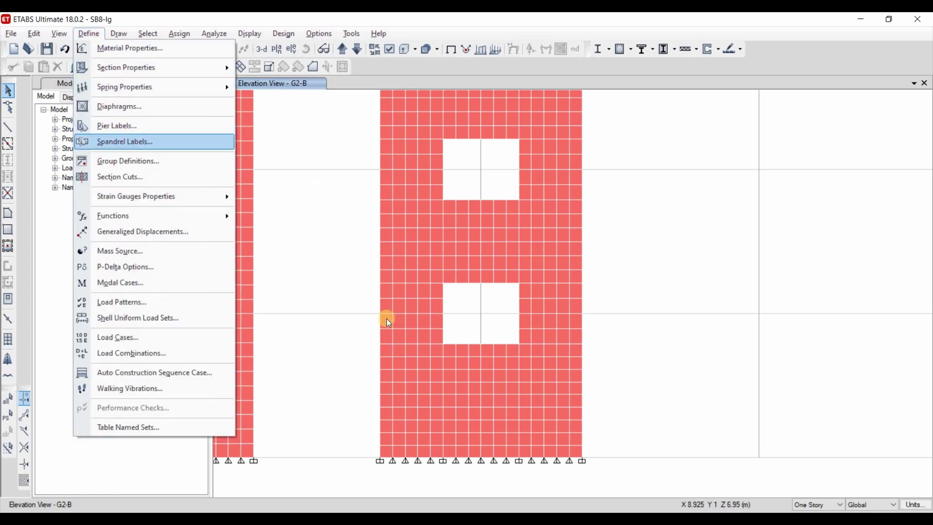
pyautogui.press('Return')
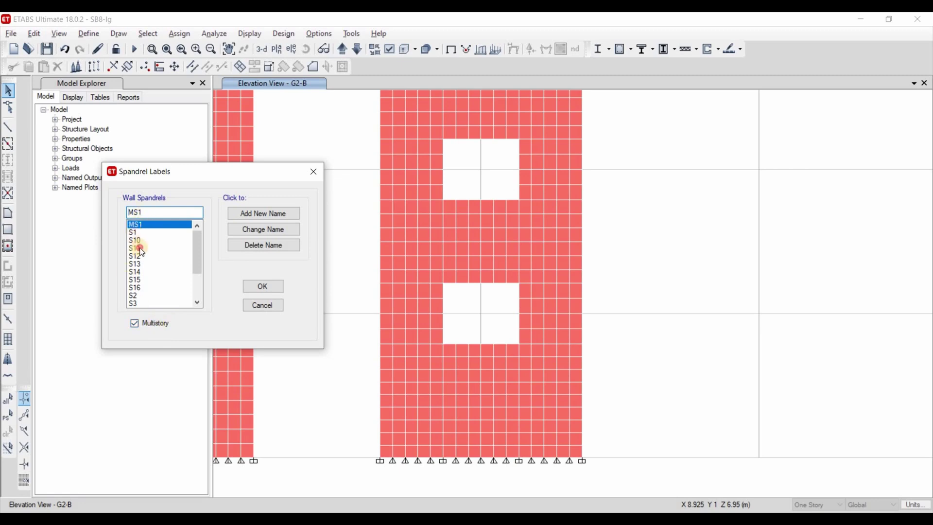
pyautogui.scroll(-5, 135, 232)
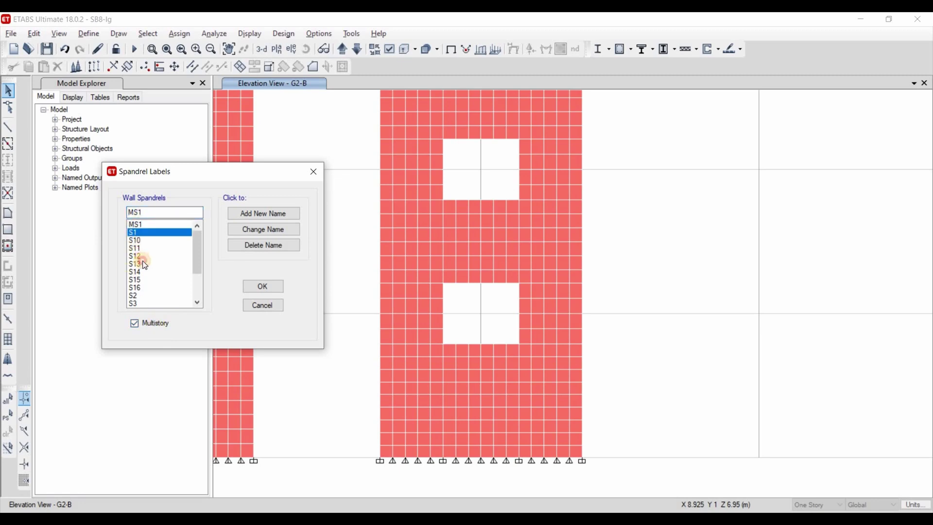
pyautogui.click(253, 311)
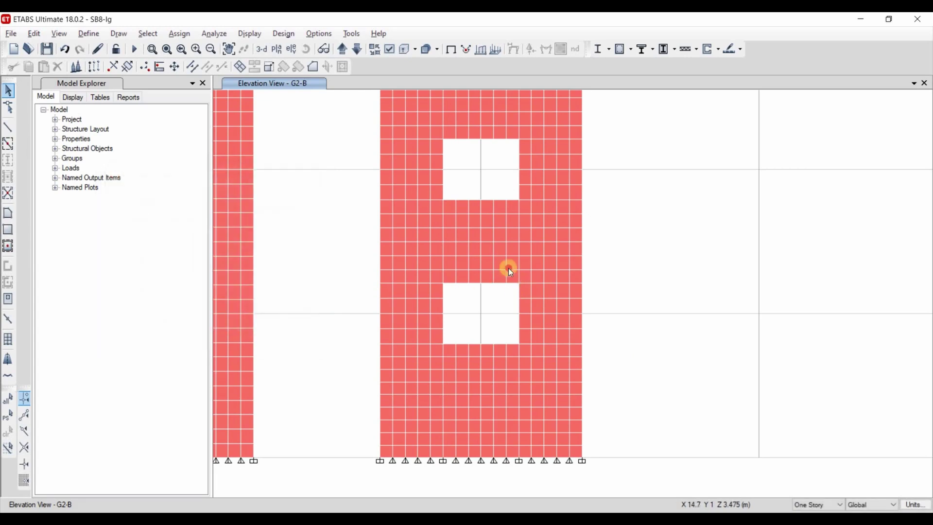
# - Assign spandrel label MS1 to the wall shells between the Story1 and Story2 core openings in elevation G2-B
pyautogui.moveTo(509, 269); pyautogui.dragTo(448, 193)
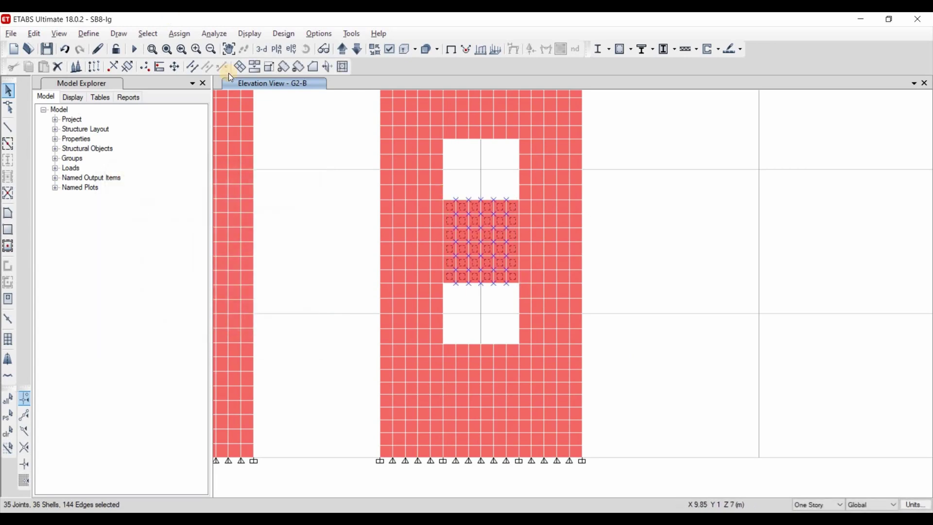
pyautogui.click(179, 34)
pyautogui.moveTo(291, 79)
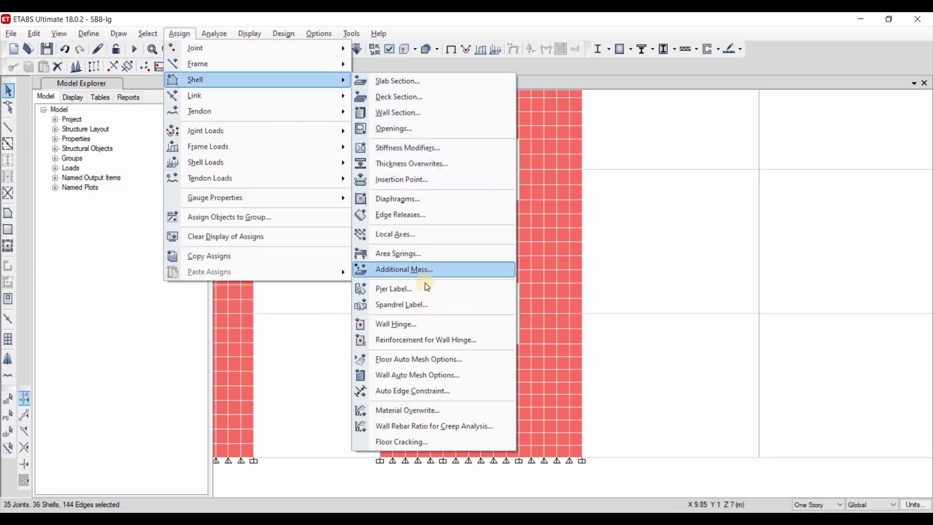
pyautogui.click(425, 303)
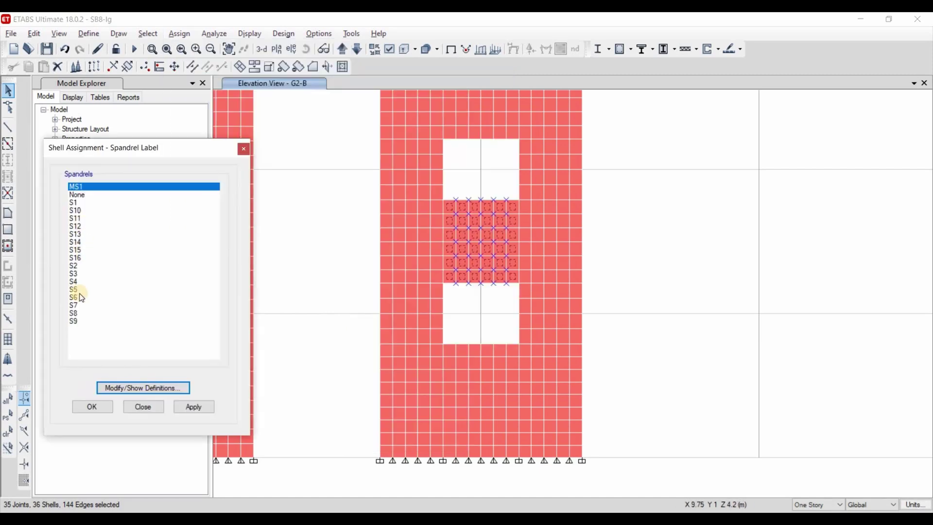
pyautogui.click(189, 408)
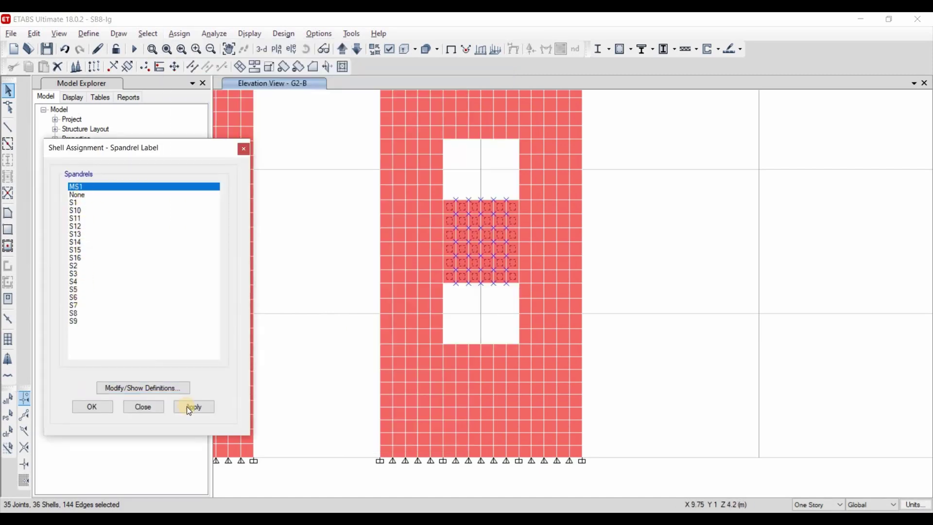
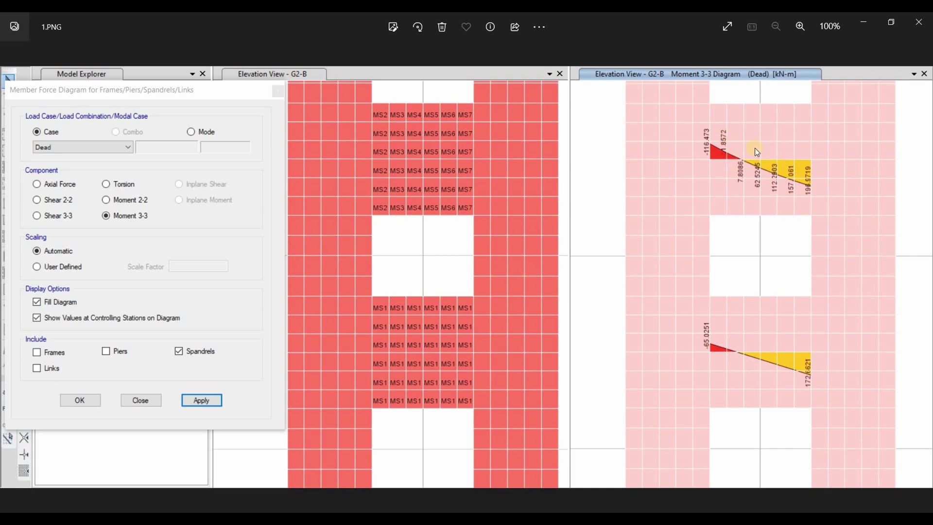
# - In the image viewer, compare the spandrel force diagrams for the Dead and ELFx cases, starting from 1.PNG
pyautogui.press('Right')
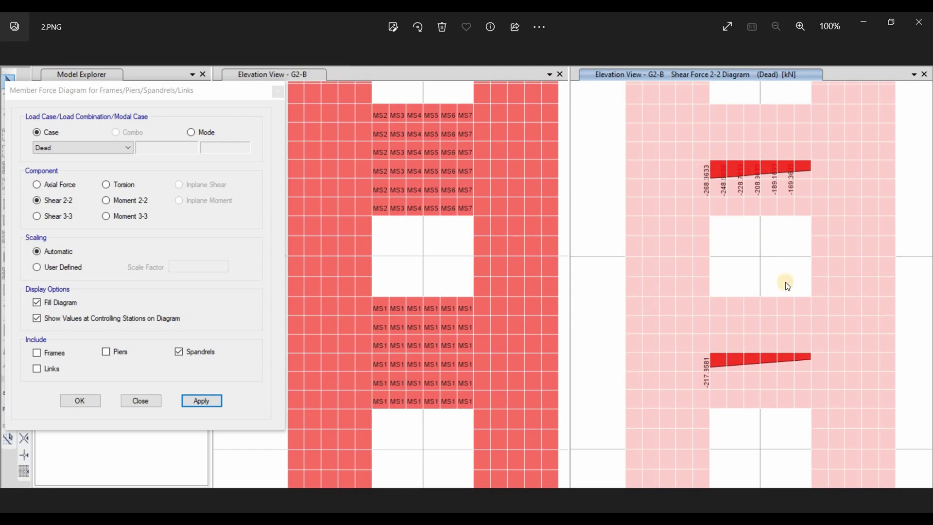
pyautogui.press('Right')
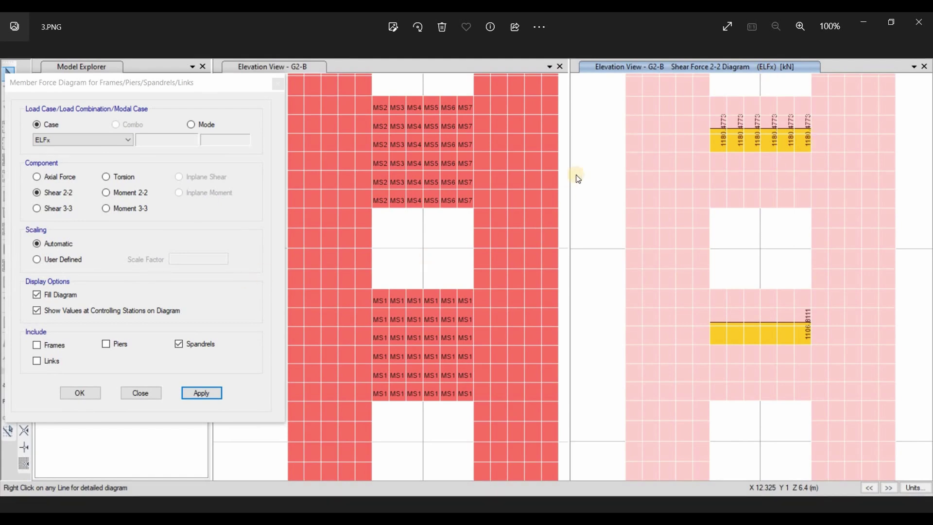
pyautogui.press('Right')
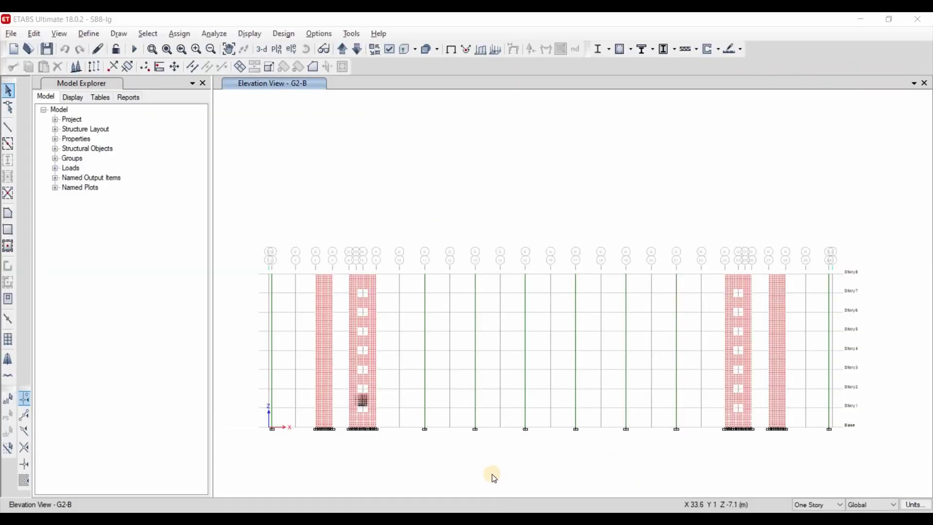
# - Add spandrel label MS2 to the wall spandrel definitions and make it multistory
pyautogui.click(364, 400)
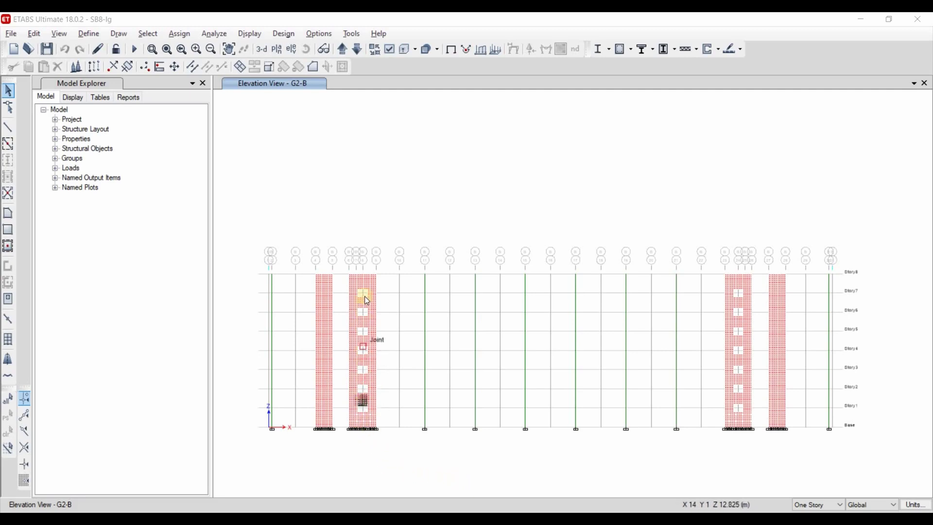
pyautogui.hotkey('alt', 'd')
pyautogui.press('Return')
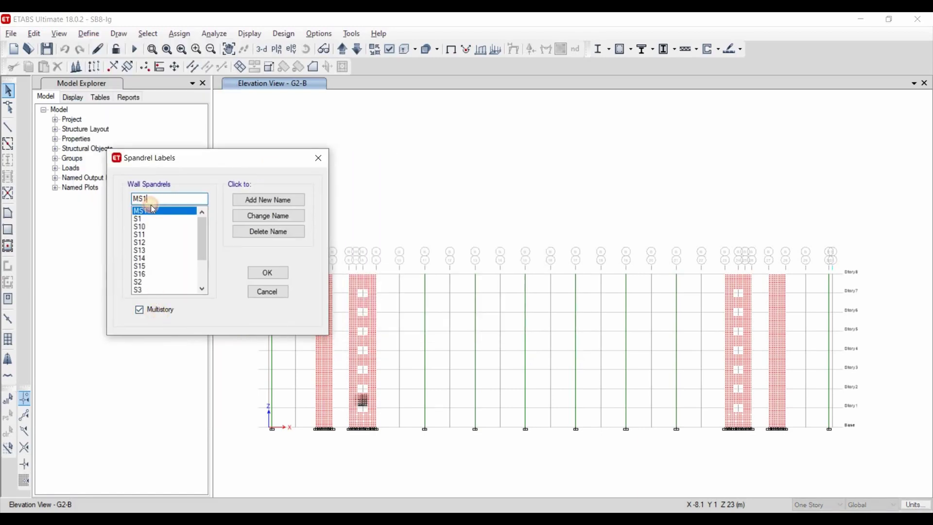
pyautogui.click(251, 200)
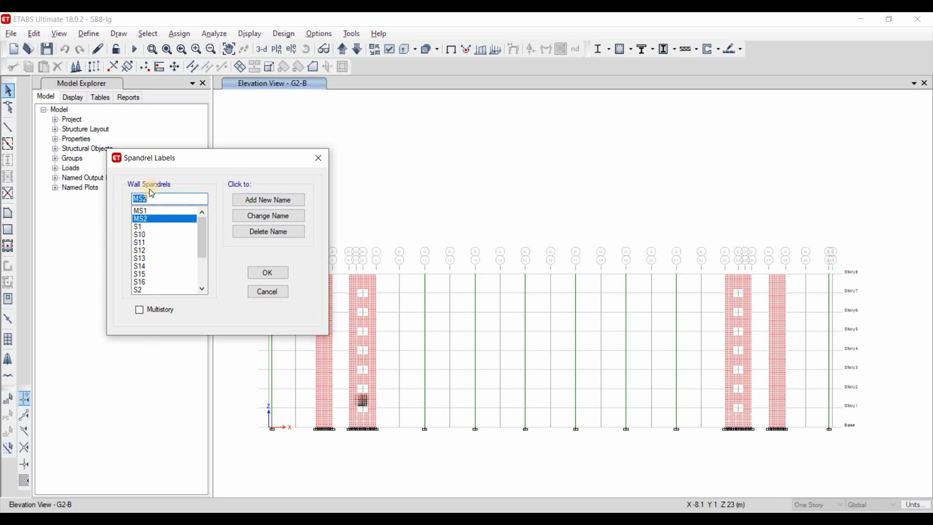
pyautogui.click(151, 220)
pyautogui.click(141, 311)
# - Add the spandrel labels MS3 through MS12, each with the Multistory option enabled, and finish the label definitions
pyautogui.click(142, 201)
pyautogui.click(250, 200)
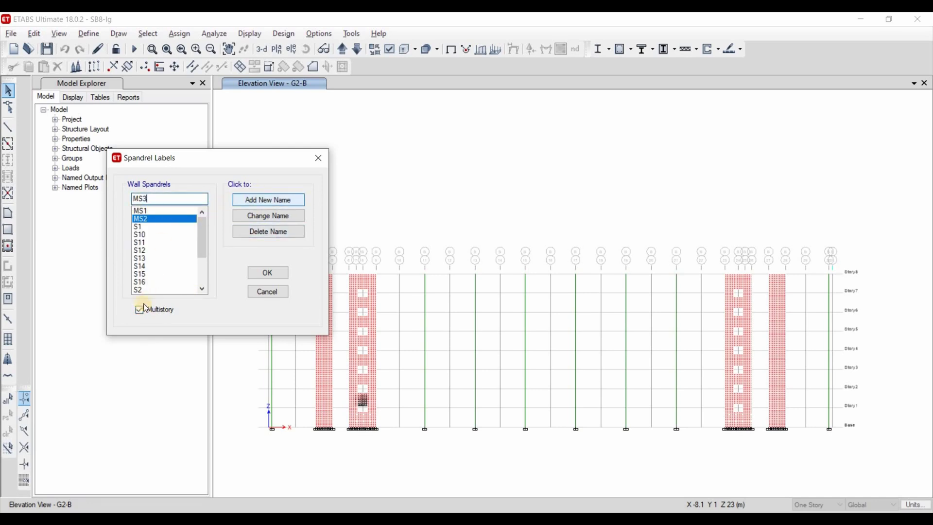
pyautogui.click(141, 311)
pyautogui.click(159, 204)
pyautogui.click(240, 204)
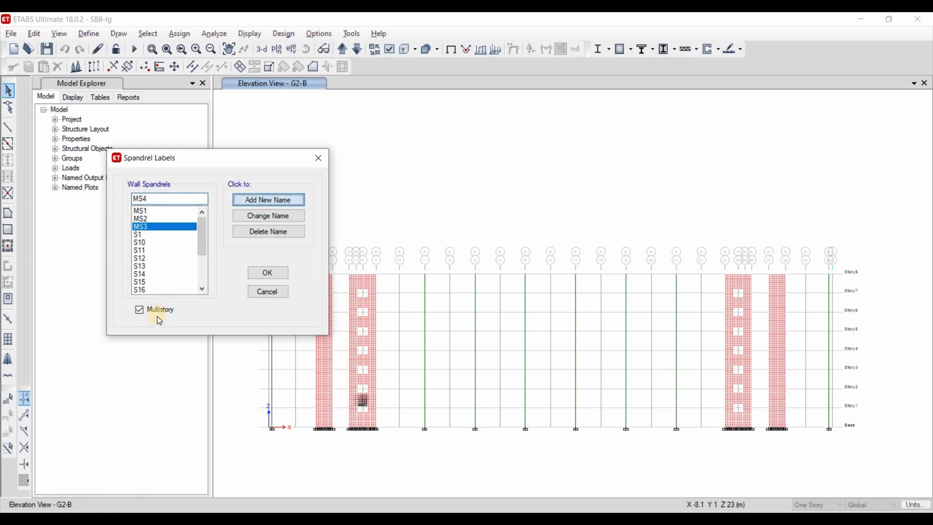
pyautogui.click(154, 310)
pyautogui.click(250, 200)
pyautogui.click(157, 311)
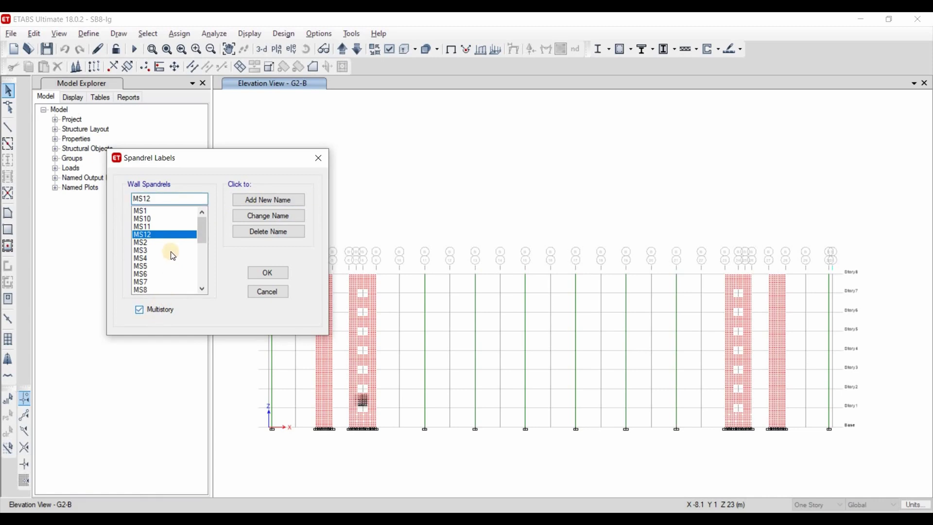
pyautogui.click(156, 211)
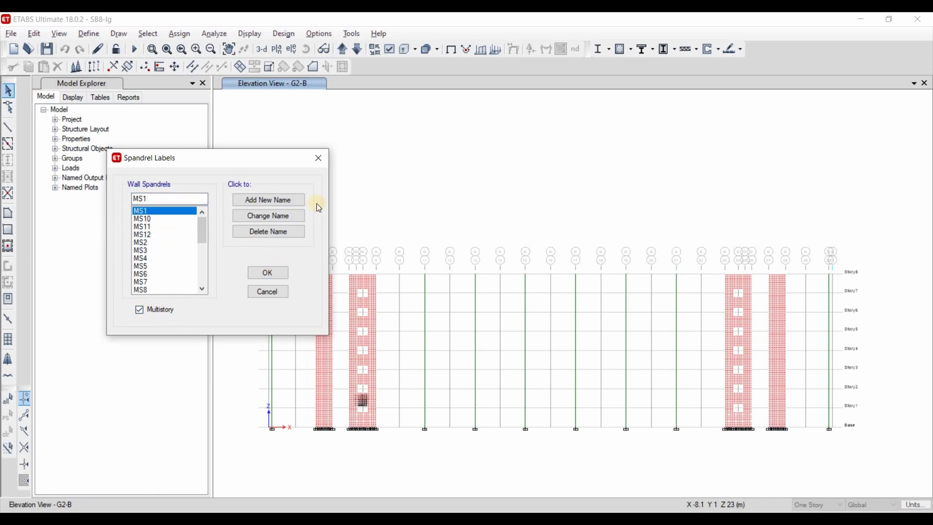
# - Assign spandrel label MS2 to the coupling beam shells between the Story2 and Story3 openings
pyautogui.click(152, 49)
pyautogui.moveTo(346, 369); pyautogui.dragTo(454, 410)
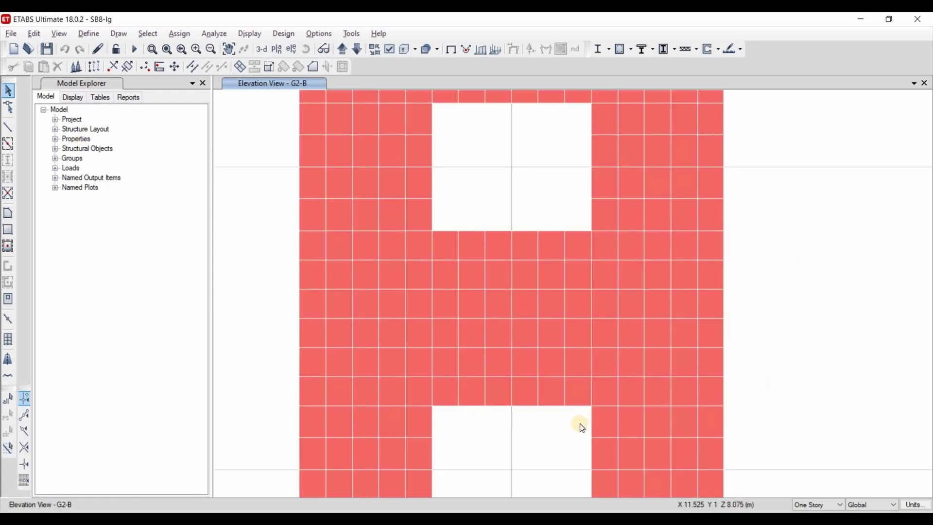
pyautogui.moveTo(445, 237); pyautogui.dragTo(445, 236)
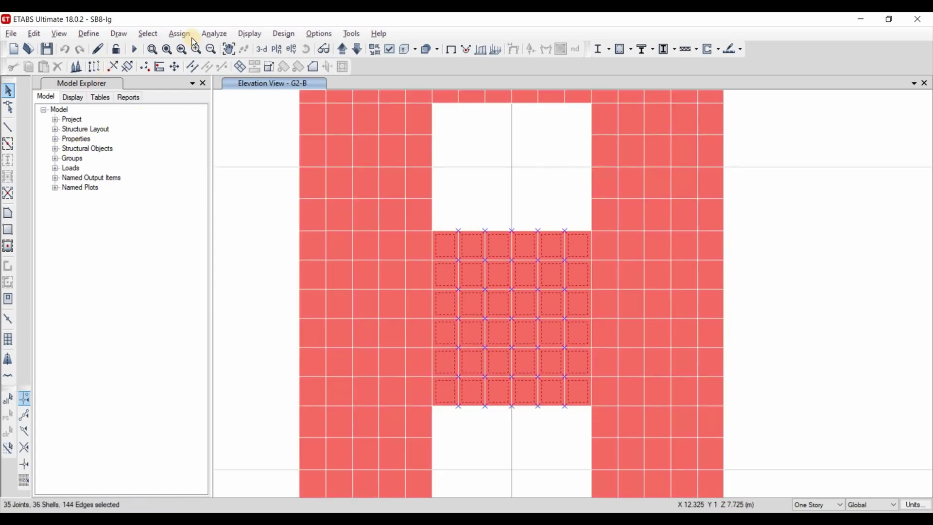
pyautogui.click(180, 34)
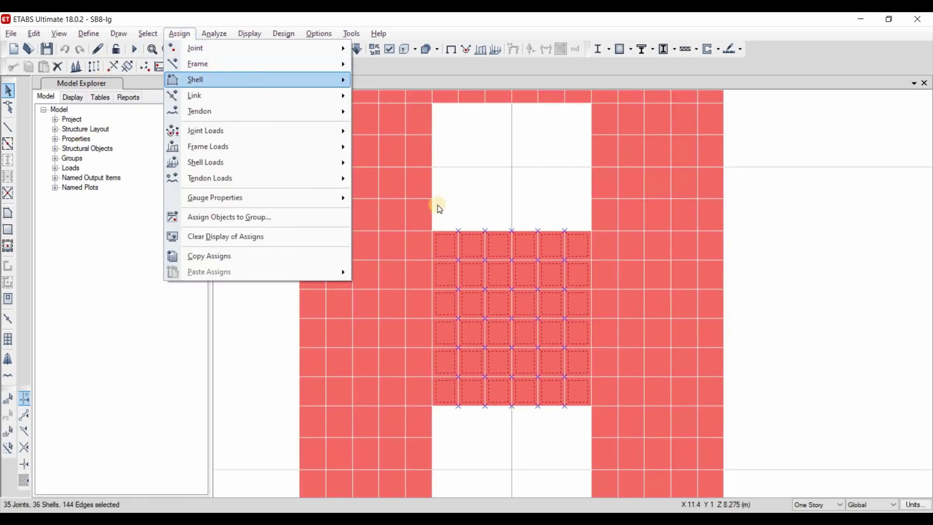
pyautogui.moveTo(216, 79)
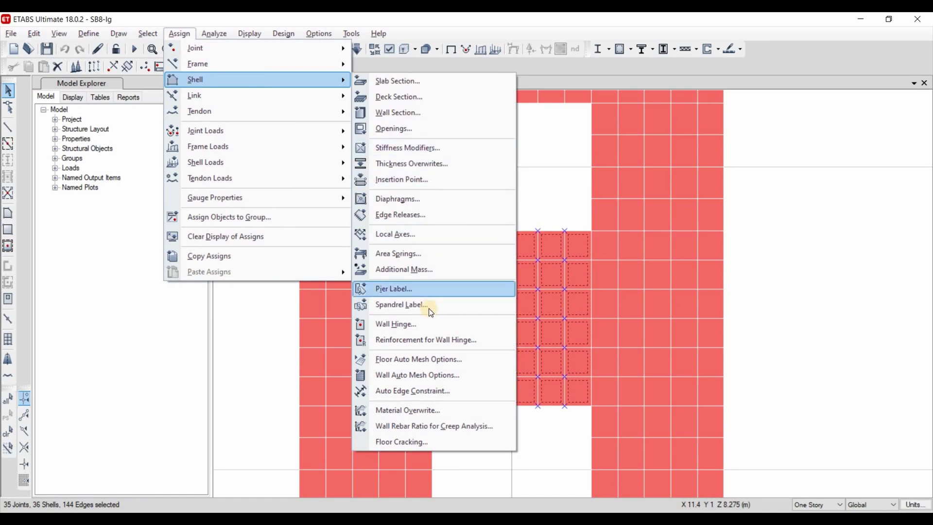
pyautogui.click(484, 302)
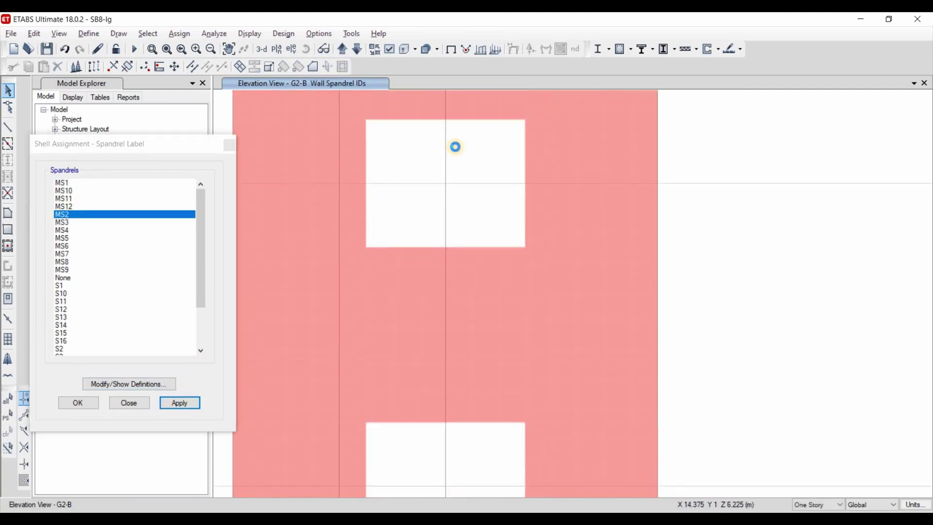
# - Assign spandrel label MS3 to the coupling beam shells between the Story3 and Story4 openings
pyautogui.scroll(5, 465, 323)
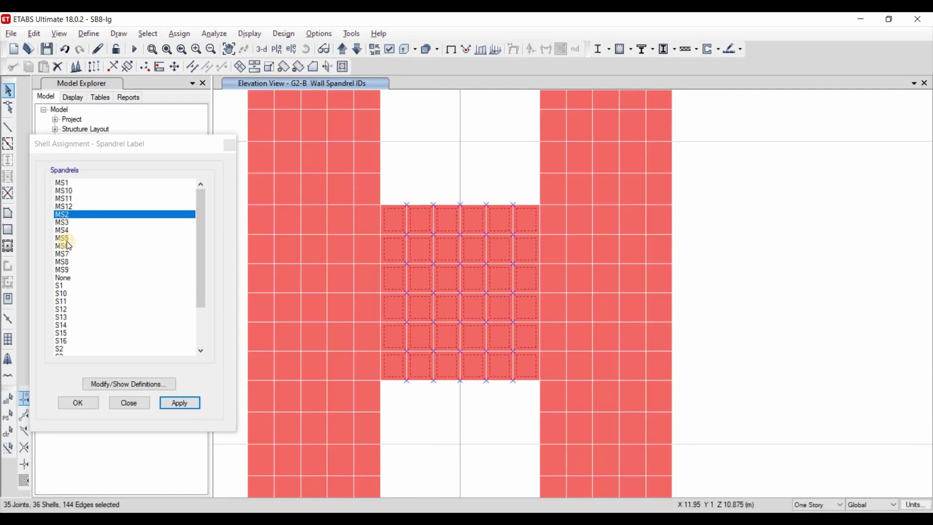
pyautogui.press('Down')
pyautogui.click(181, 404)
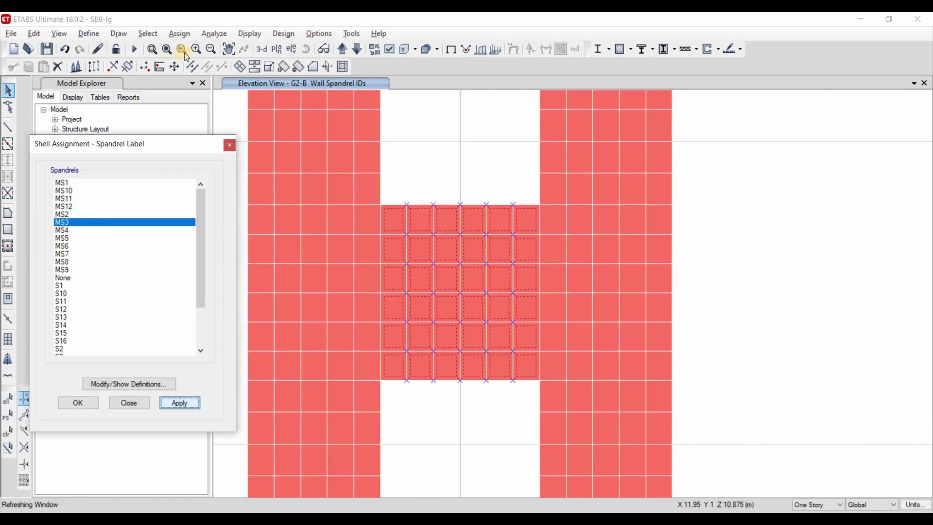
# - Assign spandrel label MS4 to the coupling beam shells between the Story4 and Story5 openings
pyautogui.moveTo(517, 220); pyautogui.dragTo(527, 327, button='middle')
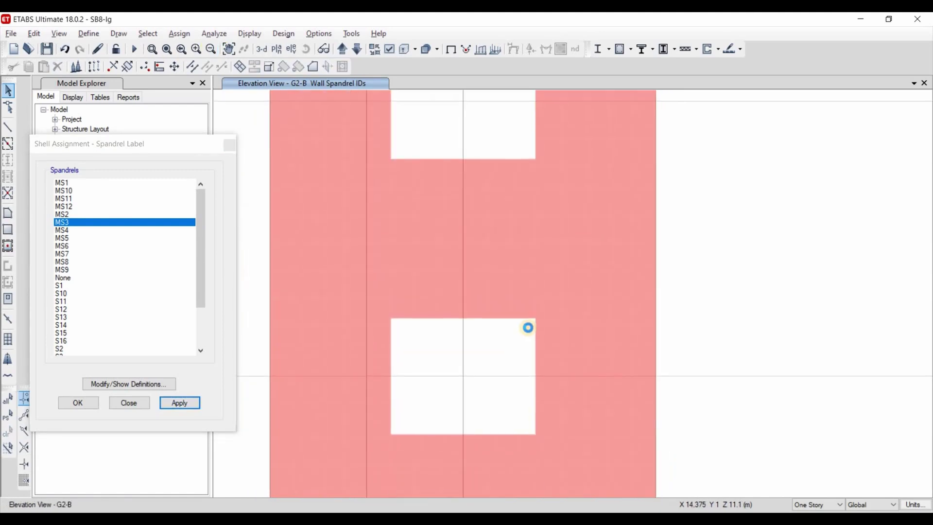
pyautogui.click(150, 366)
pyautogui.press('Down')
pyautogui.press('Return')
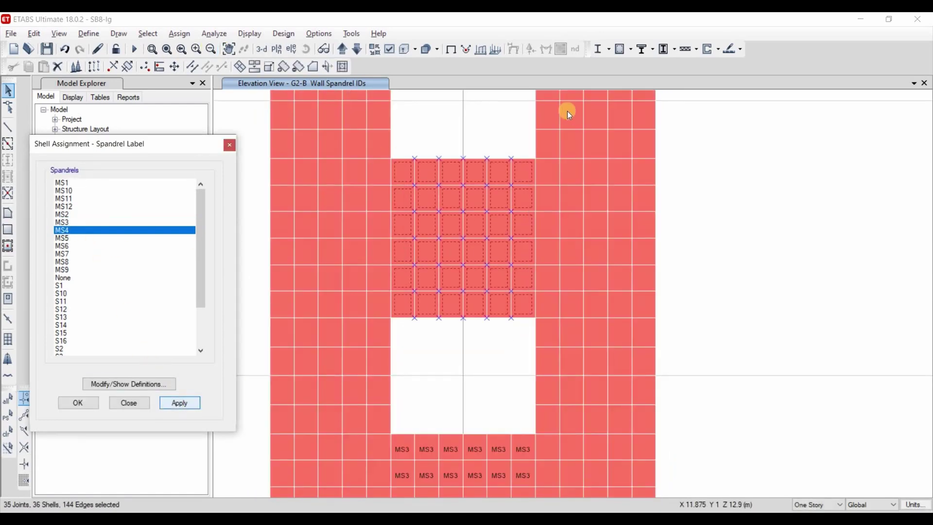
# - Assign spandrel label MS5 to the coupling beam shells between the Story5 and Story6 openings, and MS6 to those between Story6 and Story7
pyautogui.moveTo(500, 214); pyautogui.dragTo(483, 425, button='middle')
pyautogui.moveTo(510, 365); pyautogui.dragTo(379, 171)
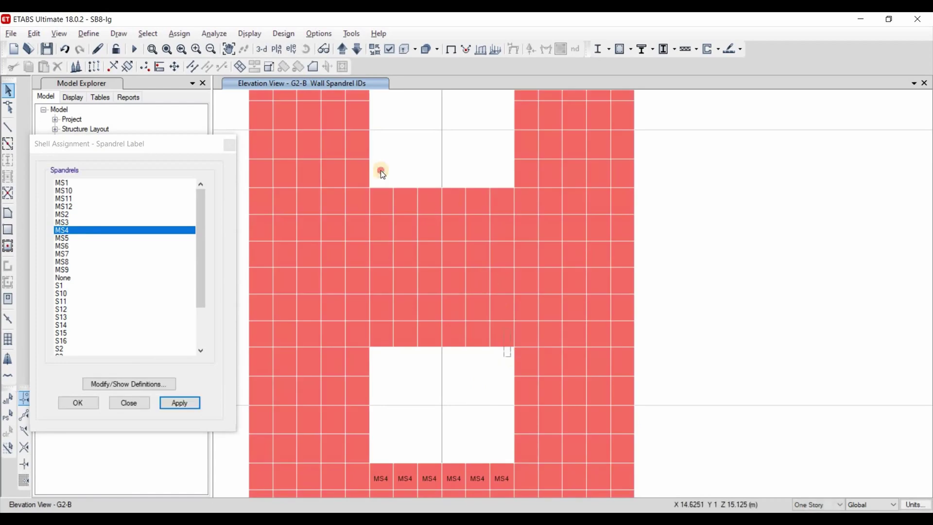
pyautogui.click(78, 238)
pyautogui.press('Return')
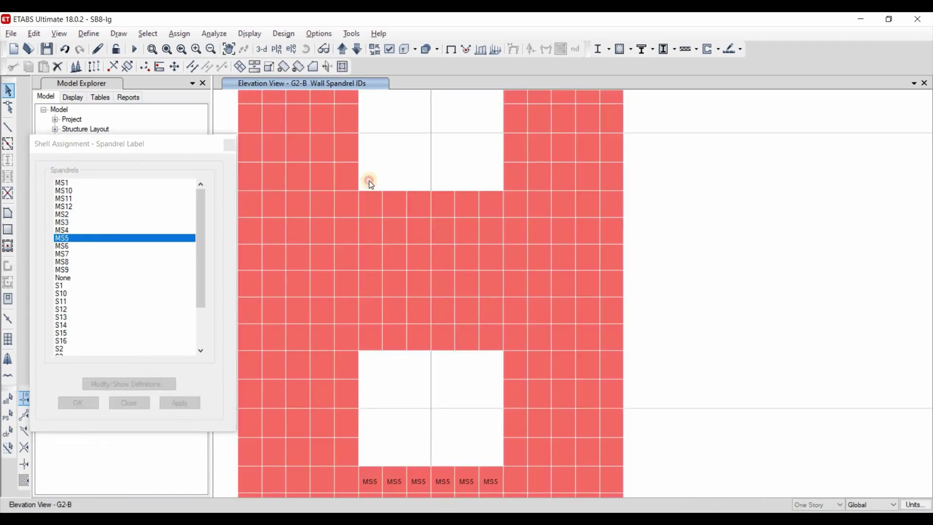
pyautogui.click(115, 245)
pyautogui.hotkey('ctrl', 'p')
pyautogui.press('Return')
# - Assign spandrel label MS7 to the other core's coupling beam shells between the Story1 and Story2 openings, near grids 23 to 26
pyautogui.click(167, 50)
pyautogui.press('F2')
pyautogui.moveTo(718, 256); pyautogui.dragTo(760, 434)
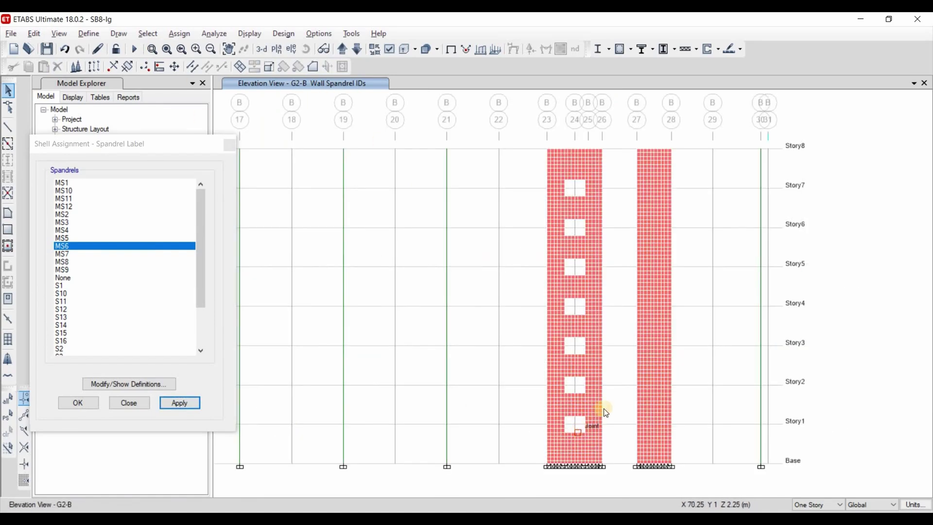
pyautogui.scroll(3, 580, 430)
pyautogui.moveTo(590, 395); pyautogui.dragTo(541, 324)
pyautogui.click(111, 253)
pyautogui.click(180, 403)
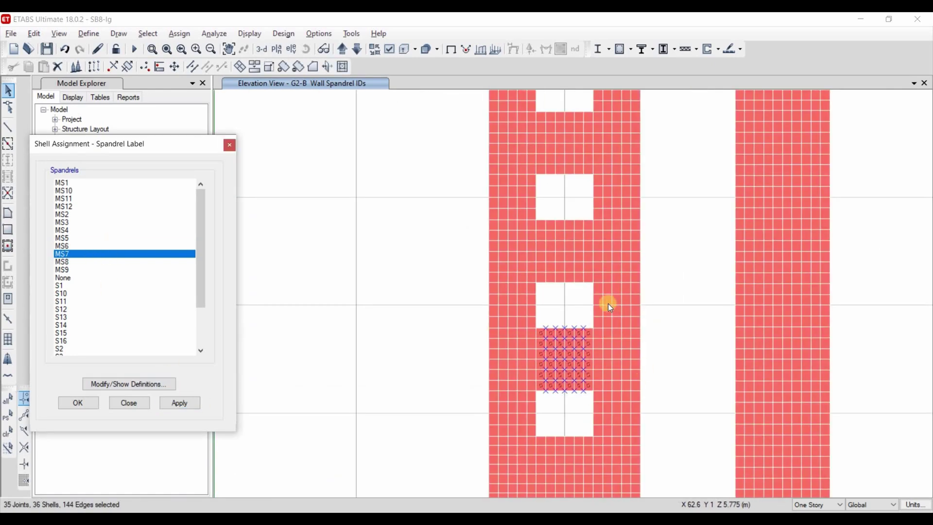
# - Assign MS8 to the second core's coupling beam shells between the Story2 and Story3 openings, and MS9 between Story3 and Story4
pyautogui.click(488, 222)
pyautogui.click(110, 261)
pyautogui.click(180, 403)
pyautogui.moveTo(591, 177); pyautogui.dragTo(540, 107)
pyautogui.click(184, 270)
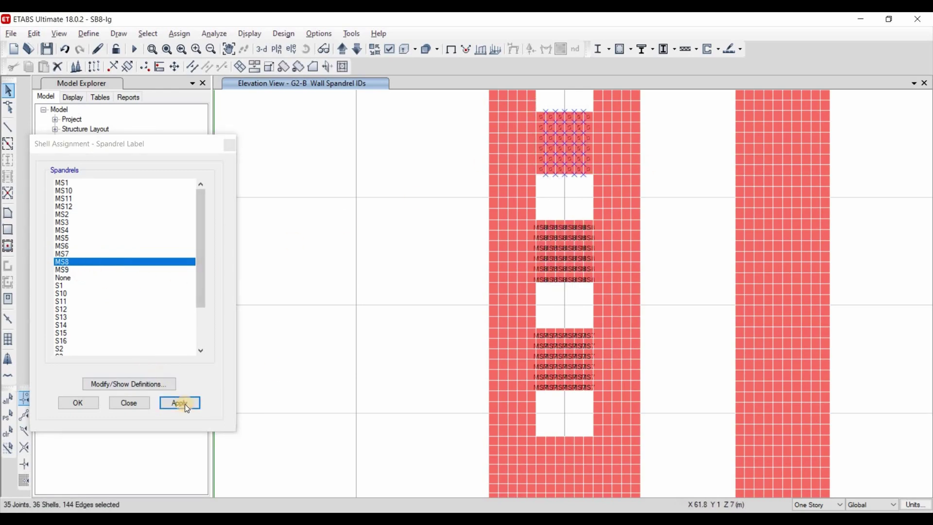
pyautogui.click(180, 403)
# - Assign MS10 to the second core's coupling beam shells between the Story4 and Story5 openings, and MS11 between Story5 and Story6
pyautogui.moveTo(655, 159); pyautogui.dragTo(525, 354, button='middle')
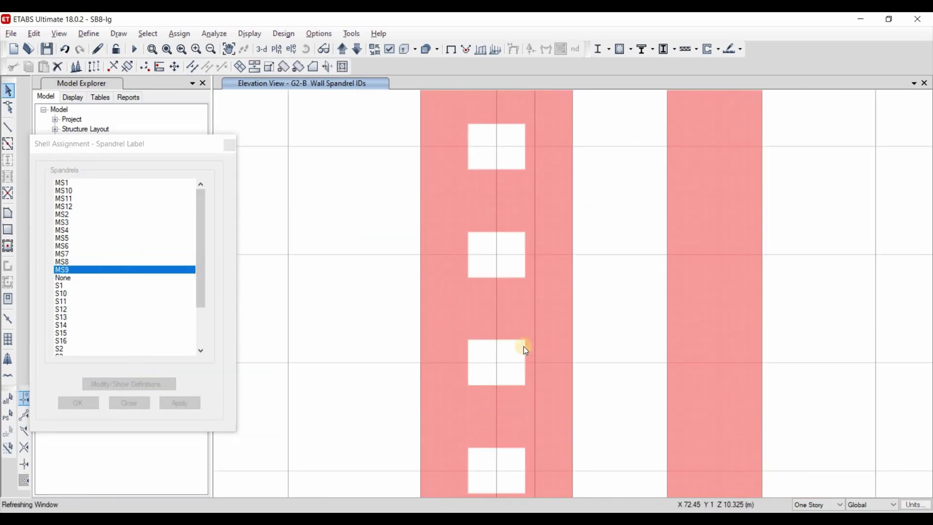
pyautogui.click(474, 271)
pyautogui.click(75, 191)
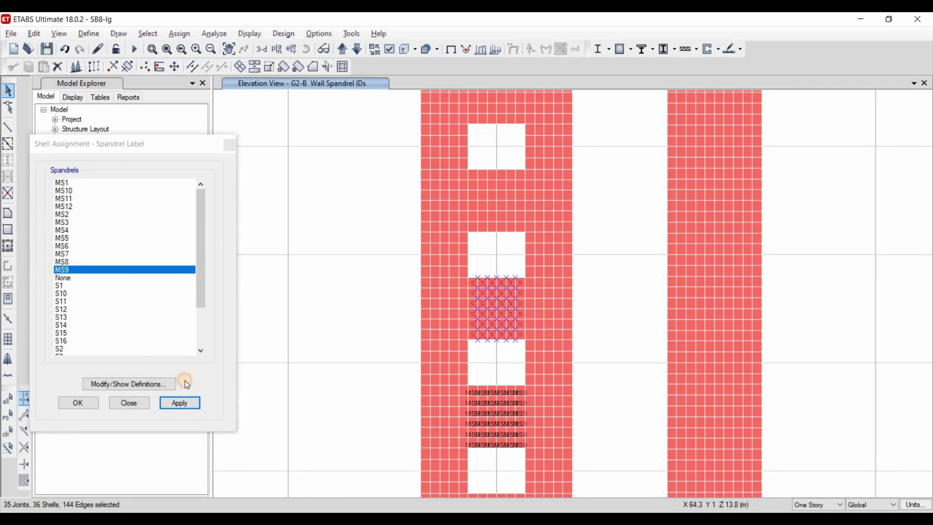
pyautogui.click(476, 172)
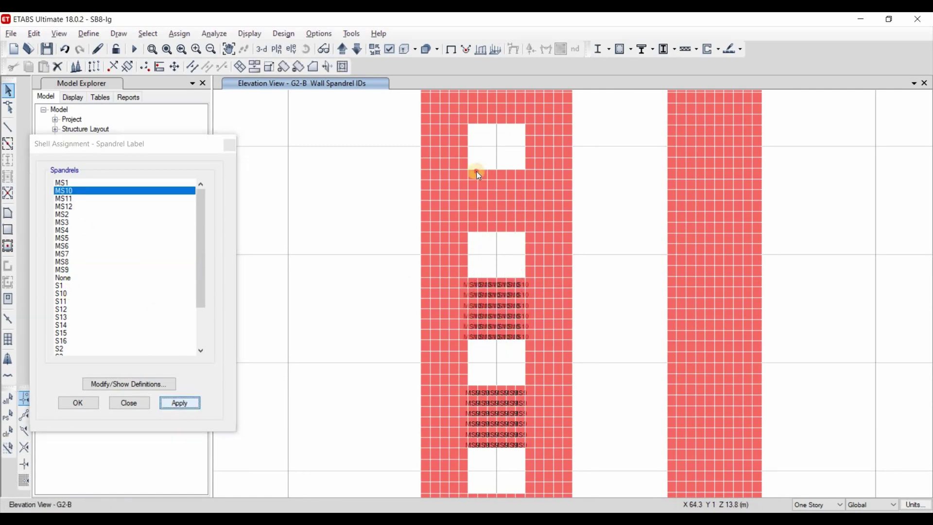
pyautogui.click(73, 199)
pyautogui.hotkey('alt', 'a')
# - Assign spandrel label MS12 to the second core's coupling beam shells between the Story6 and Story7 openings
pyautogui.moveTo(598, 160); pyautogui.dragTo(587, 332, button='middle')
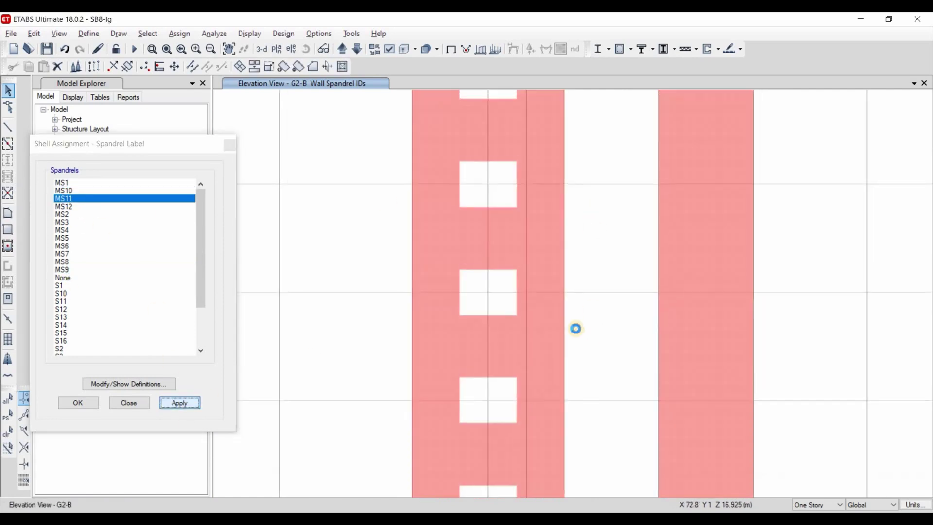
pyautogui.click(467, 247)
pyautogui.click(73, 207)
pyautogui.click(179, 403)
pyautogui.click(166, 50)
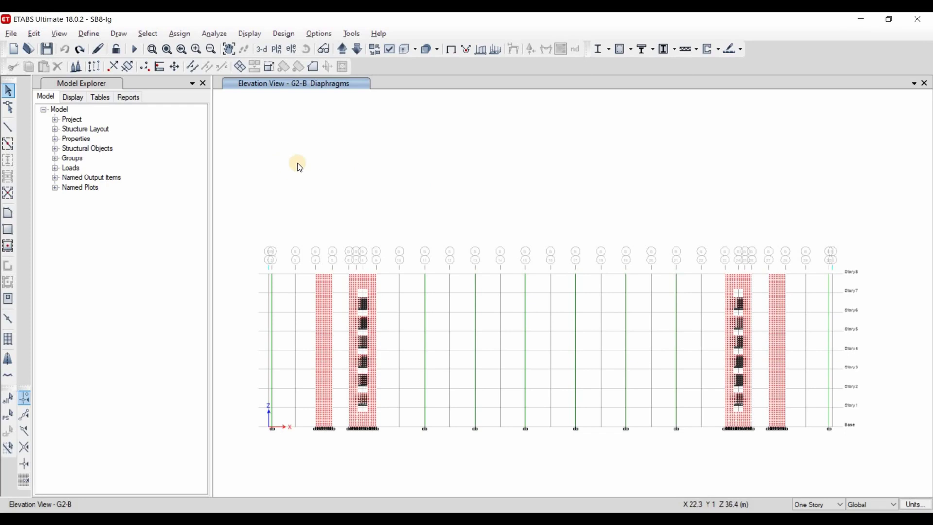
# - Show the model in 3-D and review the rigidity setting of diaphragm D1 in the diaphragm definitions
pyautogui.click(261, 49)
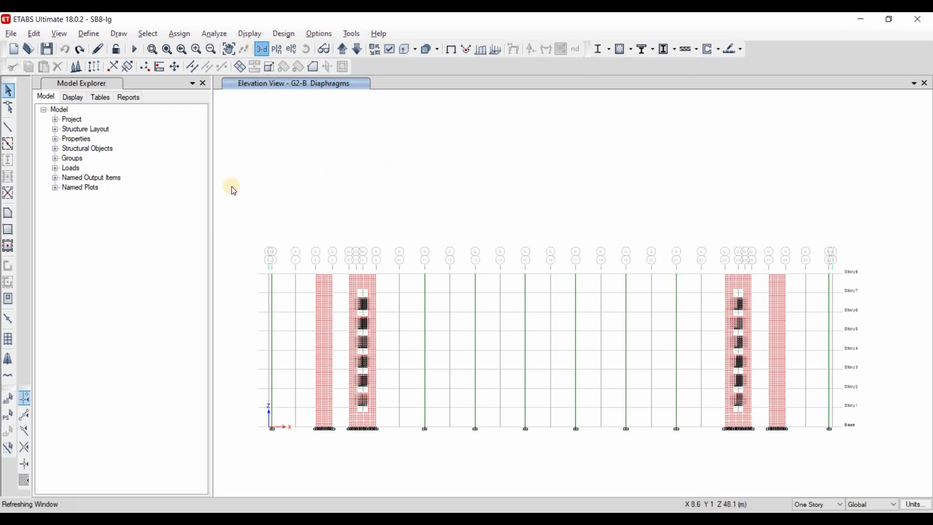
pyautogui.click(89, 35)
pyautogui.click(125, 107)
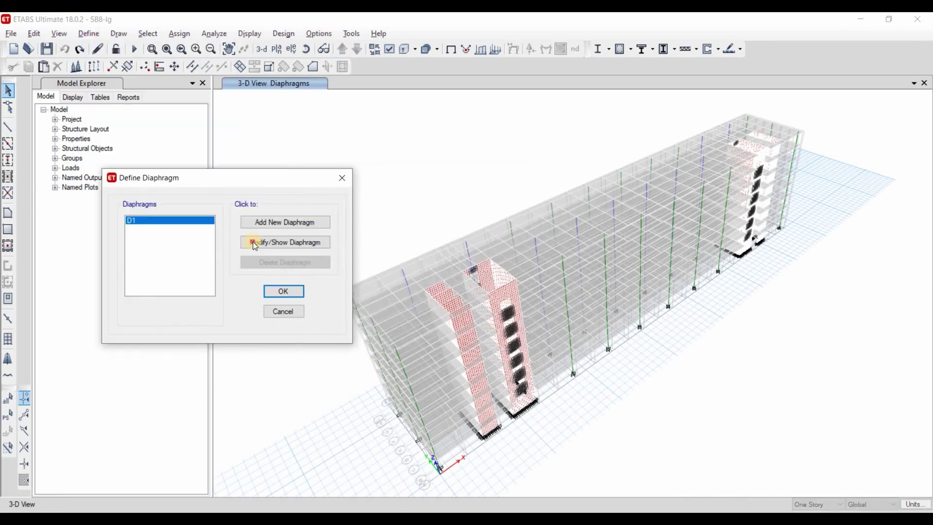
pyautogui.click(252, 243)
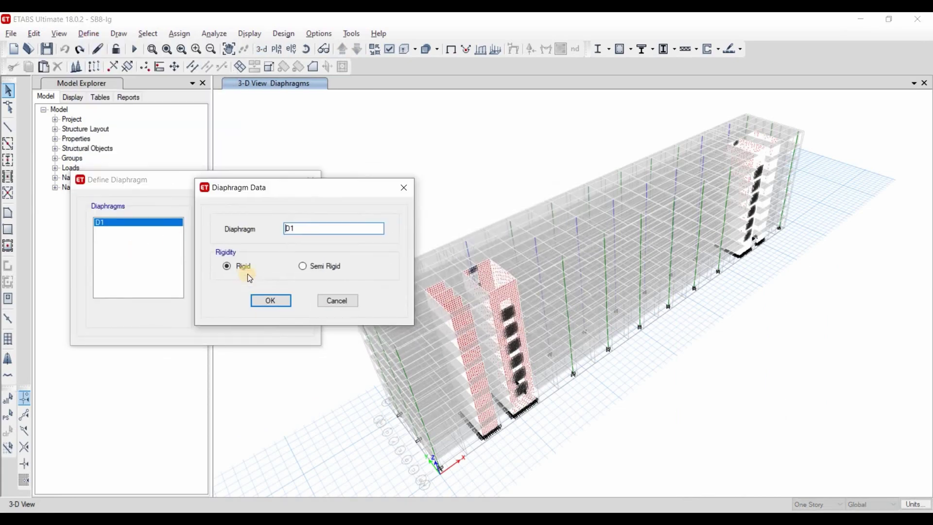
pyautogui.click(275, 301)
pyautogui.click(262, 297)
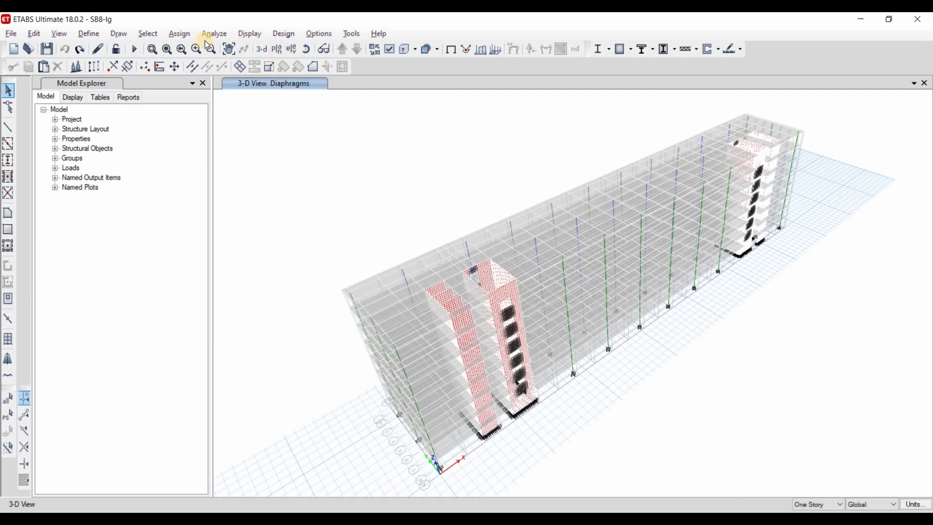
# - Select all floor objects by object type and assign diaphragm D1 to them
pyautogui.click(149, 34)
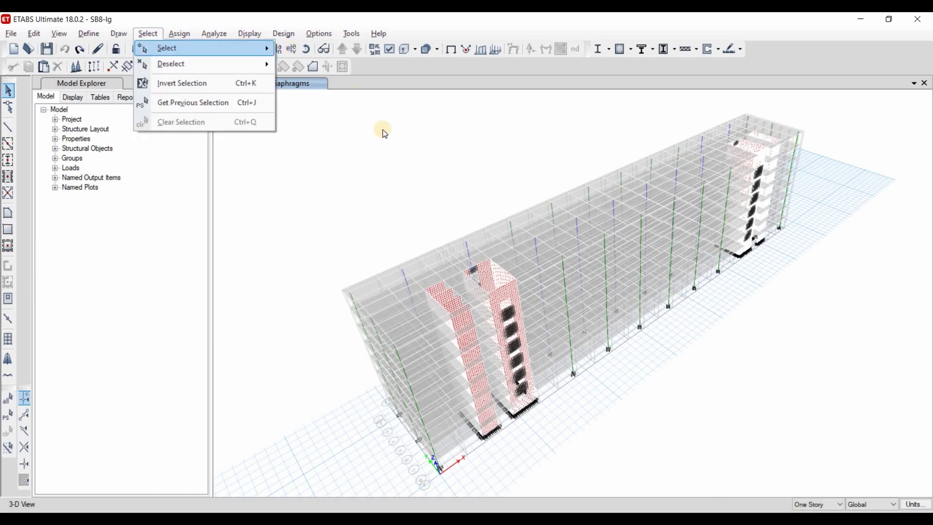
pyautogui.click(403, 138)
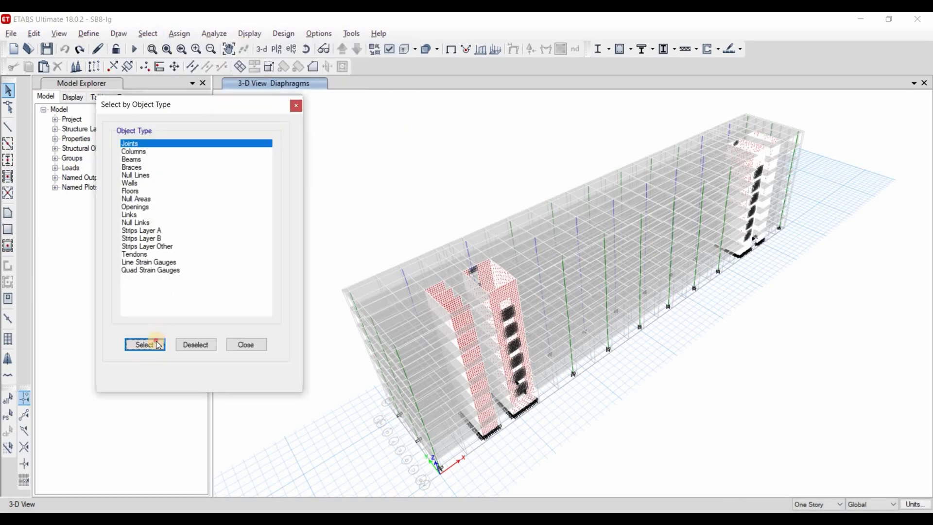
pyautogui.click(131, 191)
pyautogui.click(145, 344)
pyautogui.press('Escape')
pyautogui.click(179, 33)
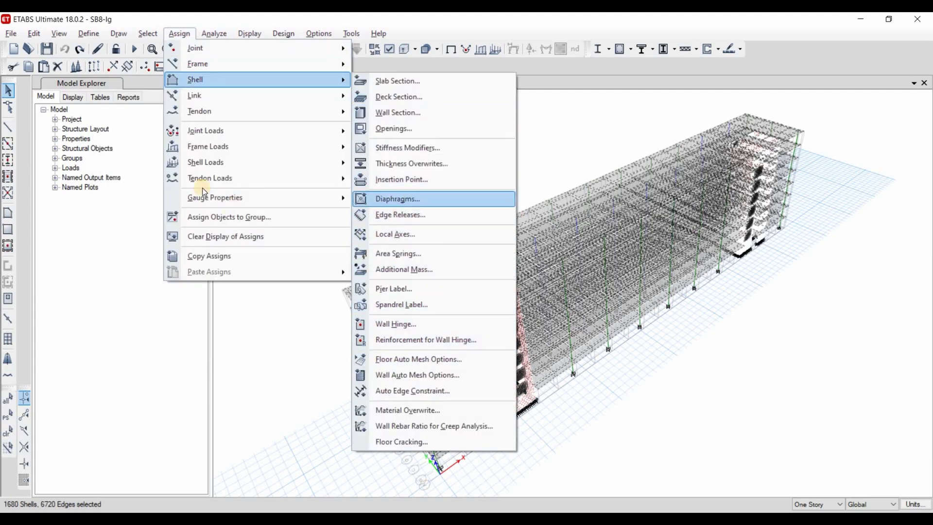
pyautogui.click(399, 198)
pyautogui.click(255, 384)
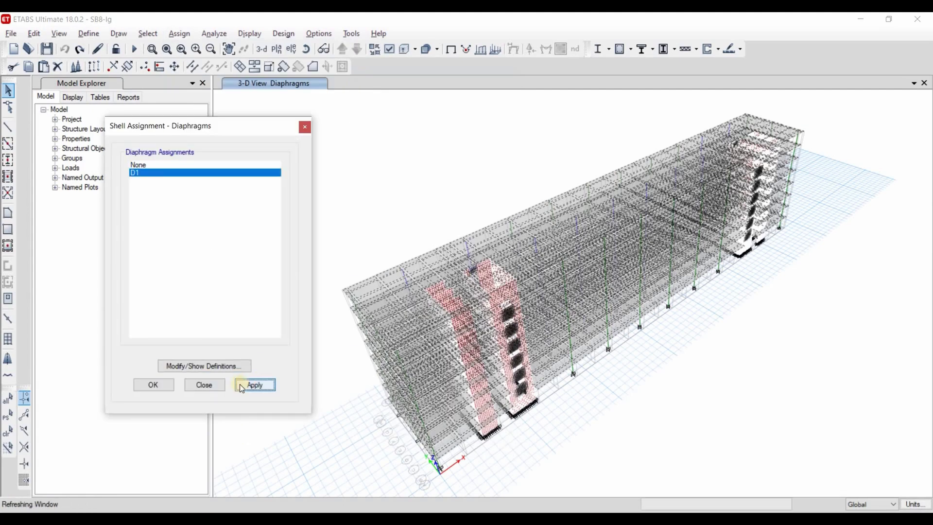
pyautogui.click(431, 150)
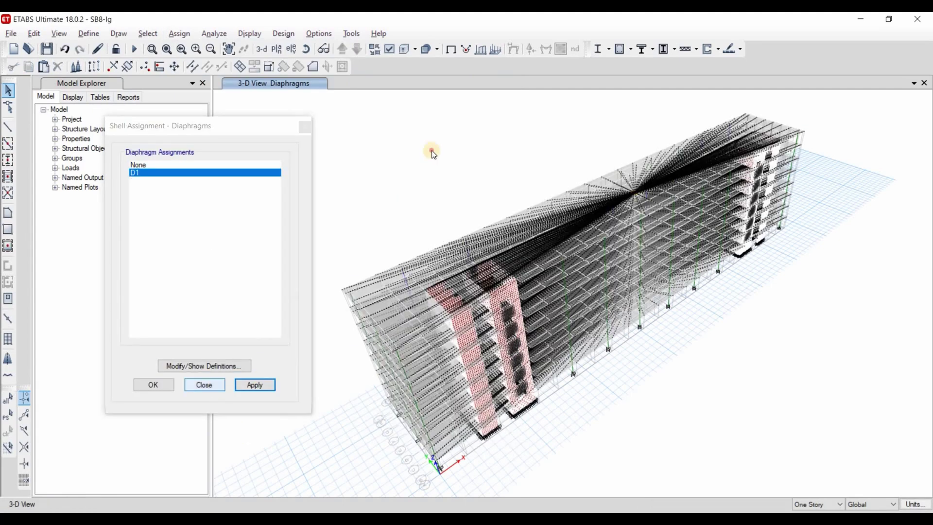
# - Clear the diaphragm display and turn off the spandrel assignment labels in the 3-D view
pyautogui.click(451, 50)
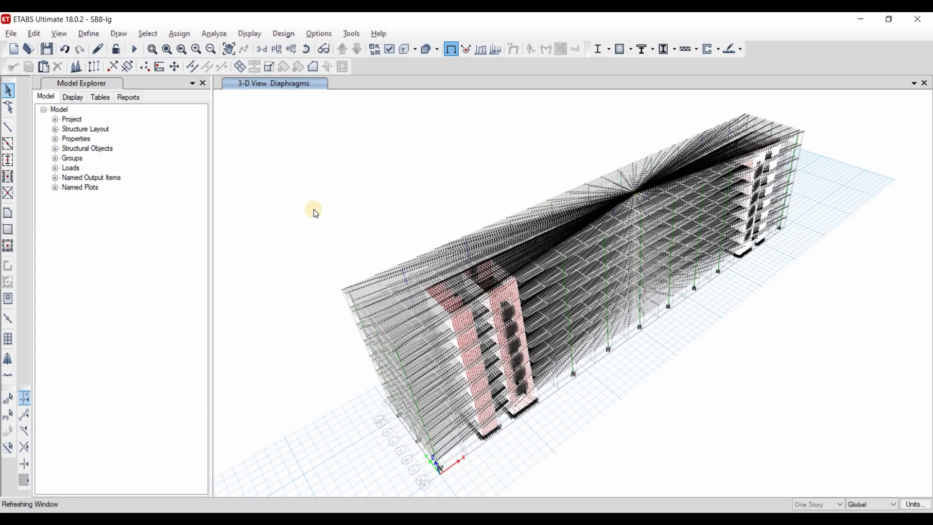
pyautogui.click(390, 49)
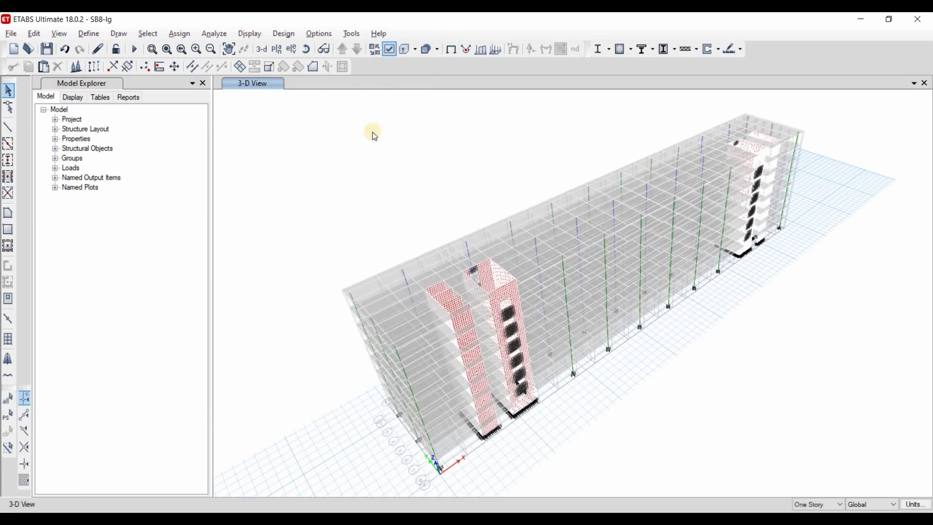
pyautogui.click(264, 78)
pyautogui.click(305, 113)
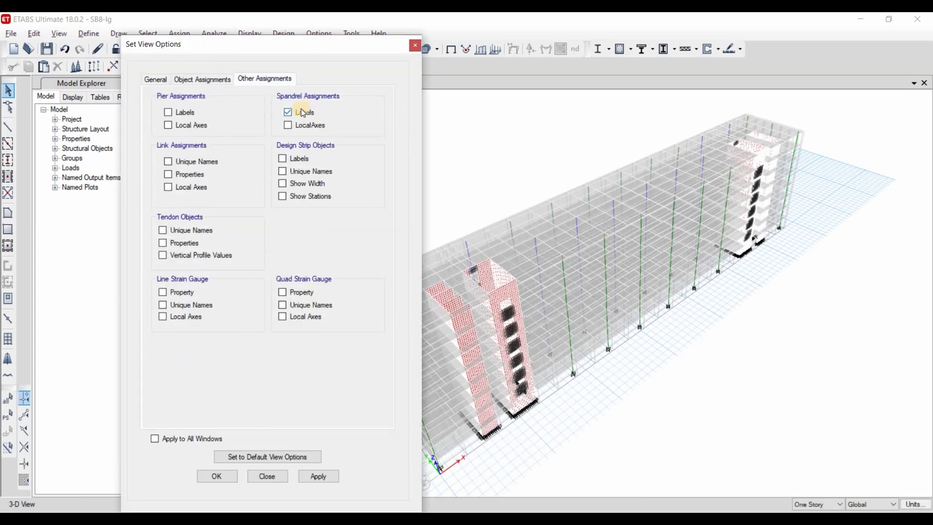
pyautogui.click(308, 477)
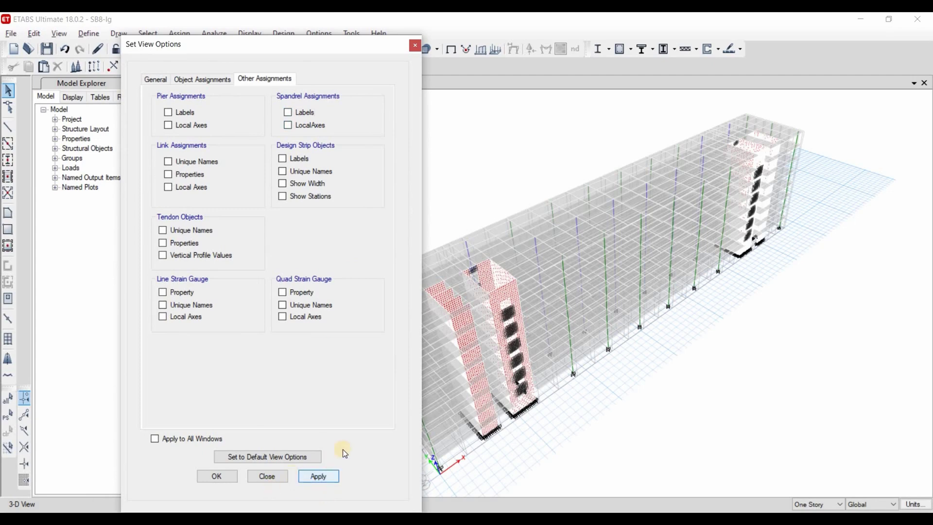
pyautogui.click(275, 474)
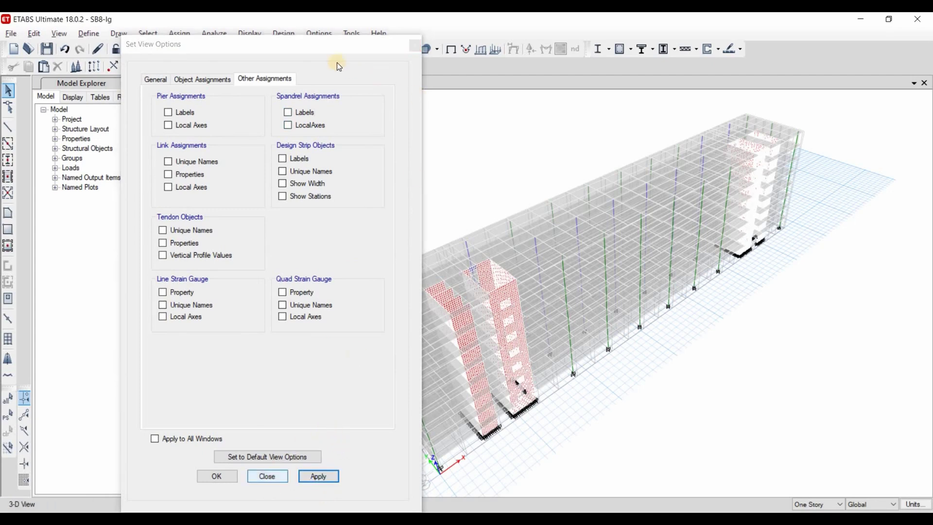
# - In the Base plan view, assign fixed restraints to all joints, with every translation and rotation restrained
pyautogui.click(277, 49)
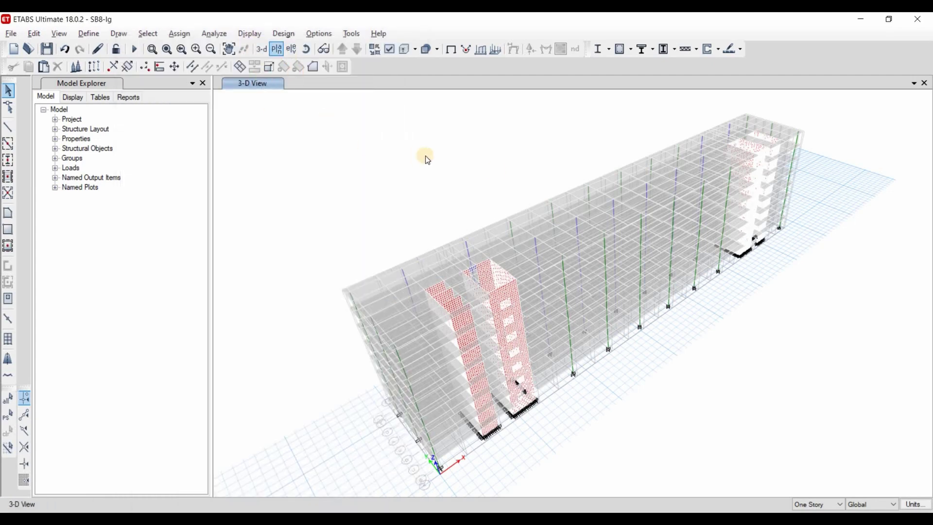
pyautogui.click(394, 292)
pyautogui.click(511, 412)
pyautogui.click(461, 412)
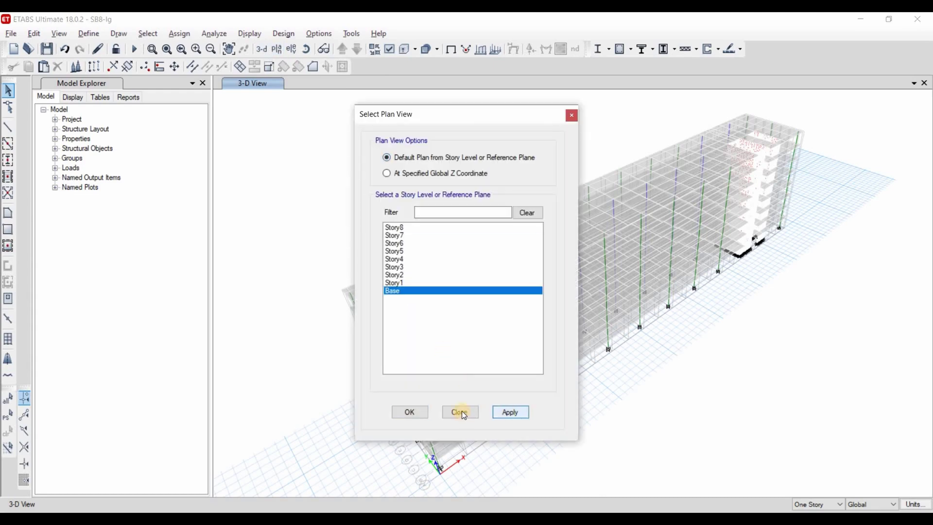
pyautogui.moveTo(894, 354); pyautogui.dragTo(278, 229)
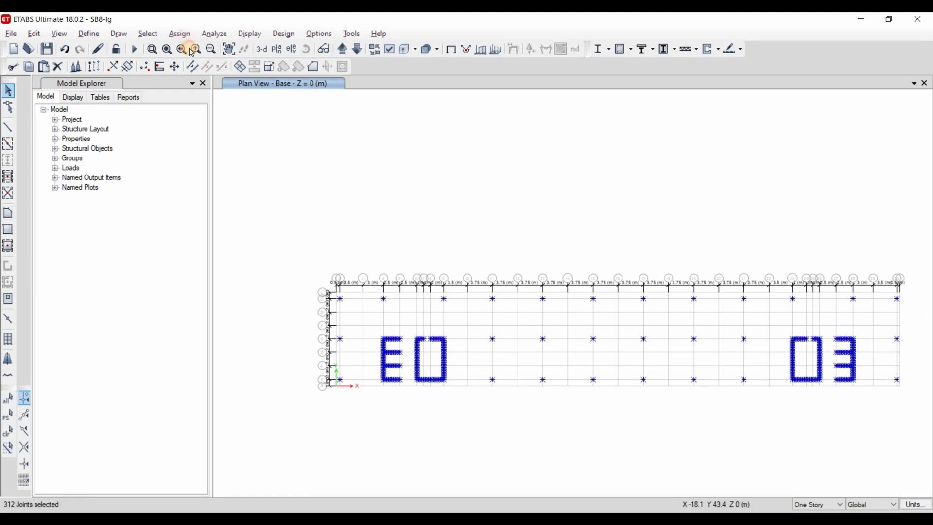
pyautogui.click(180, 34)
pyautogui.moveTo(194, 49)
pyautogui.click(384, 53)
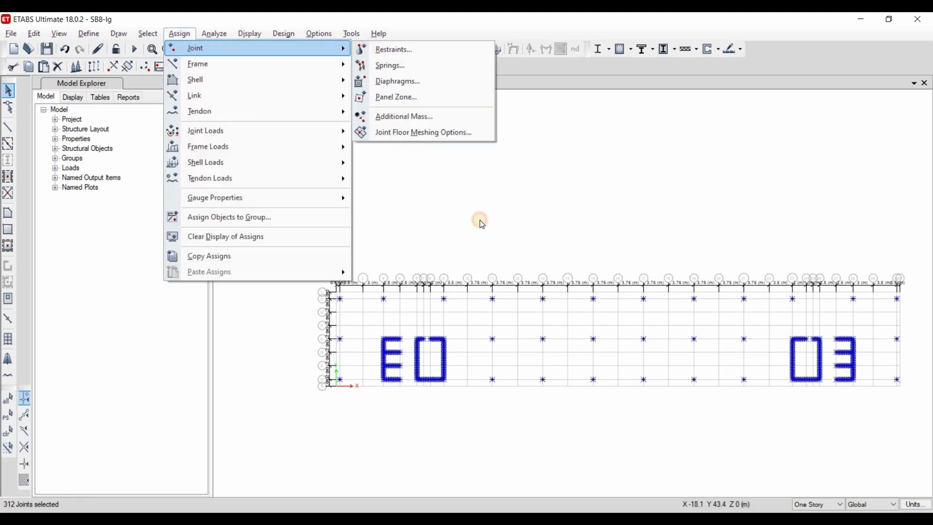
pyautogui.click(422, 305)
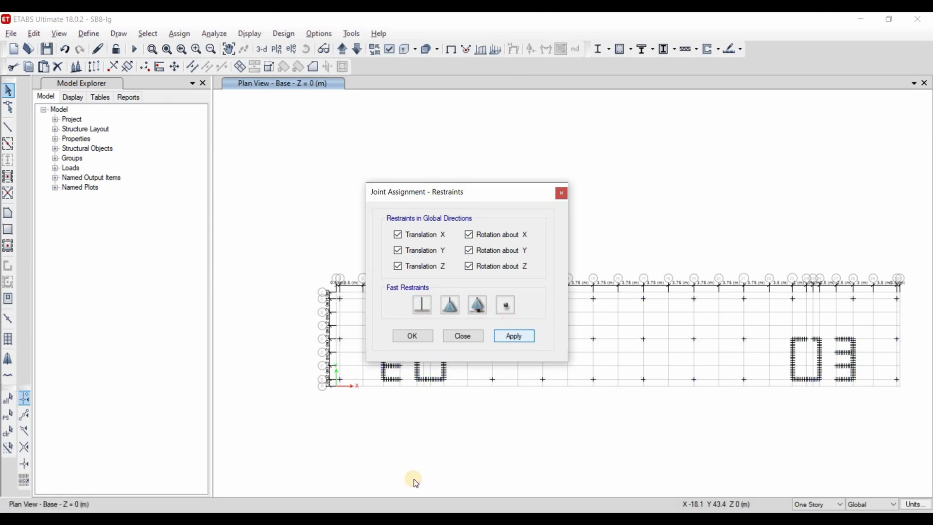
pyautogui.click(416, 338)
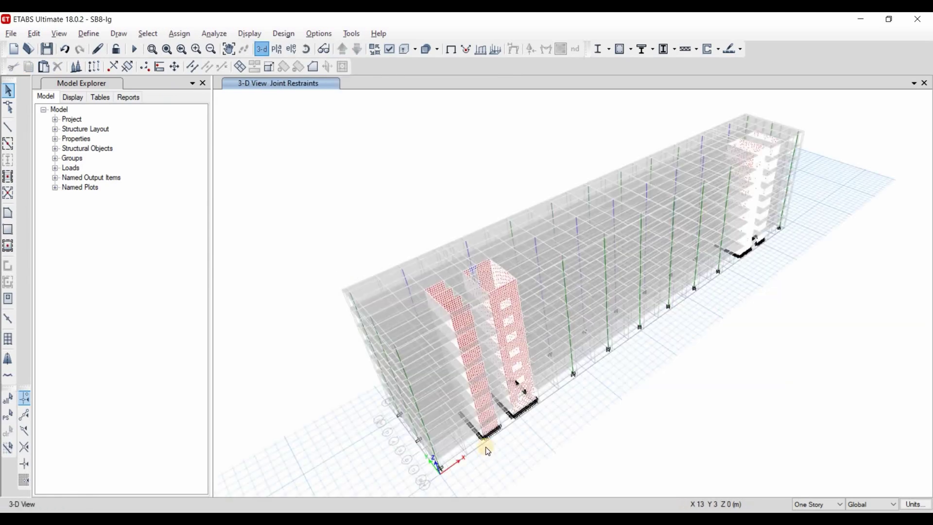
# - Inspect the base restraints under the shear walls in the 3-D view and save the model
pyautogui.scroll(5, 679, 366)
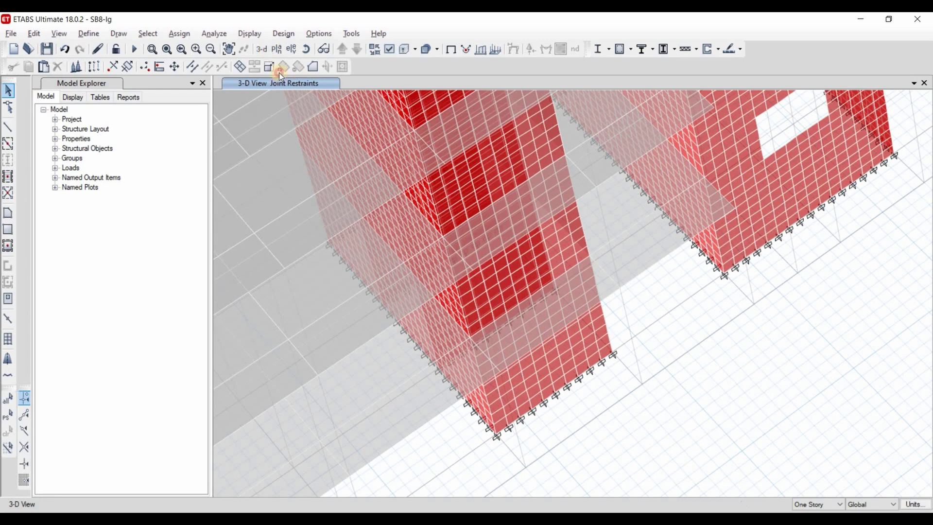
pyautogui.click(228, 48)
pyautogui.click(47, 48)
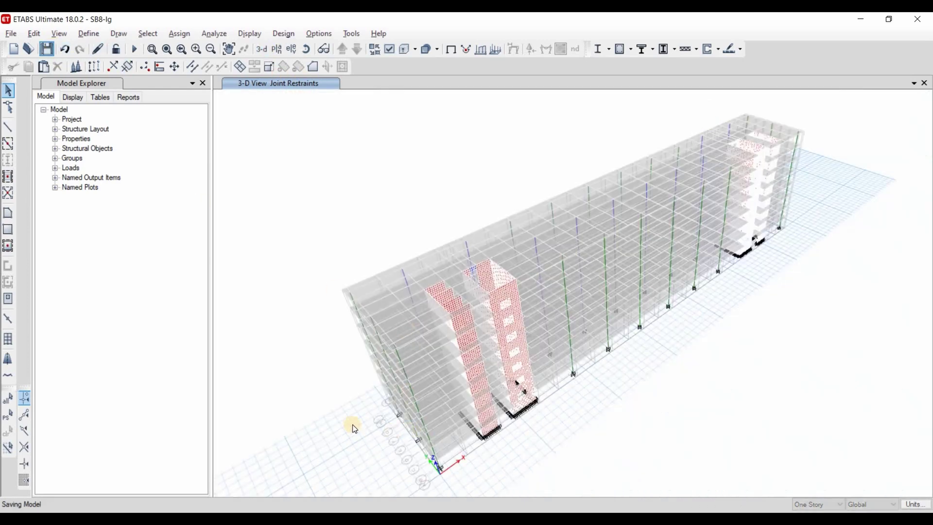